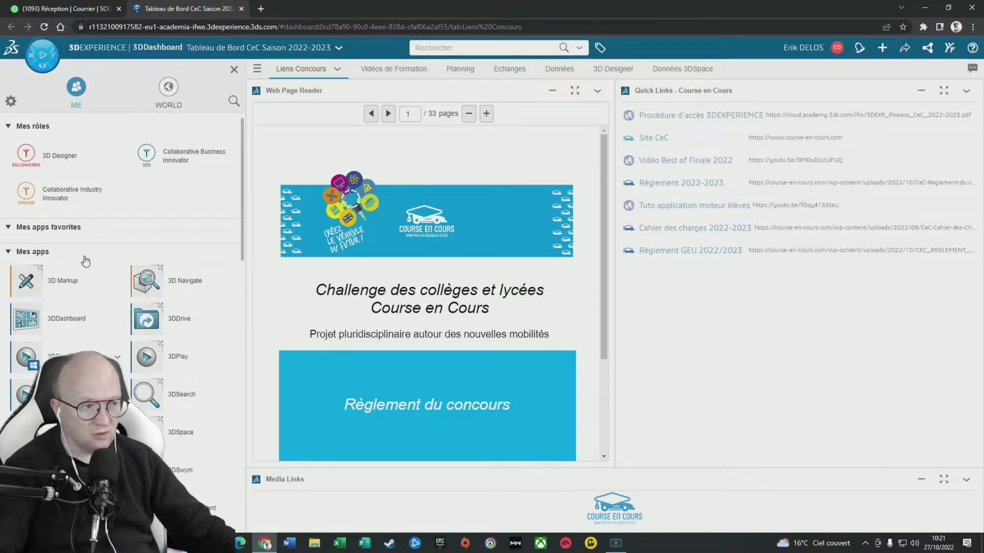
Add xDesign to the favourite apps, then launch it and hide the app list.
scroll(87, 264, "down", 10)
scroll(90, 269, "down", 4)
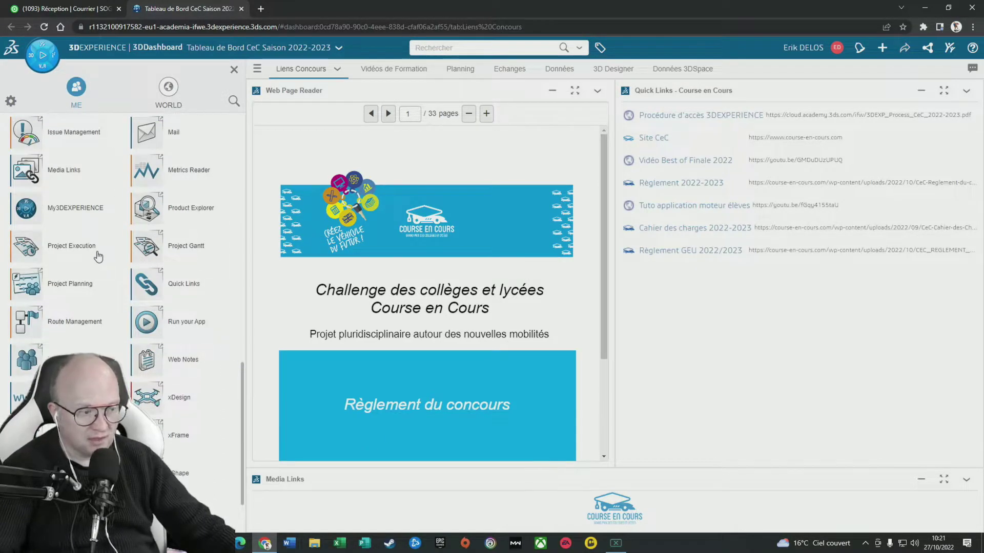
left_click_drag(154, 399, 34, 259)
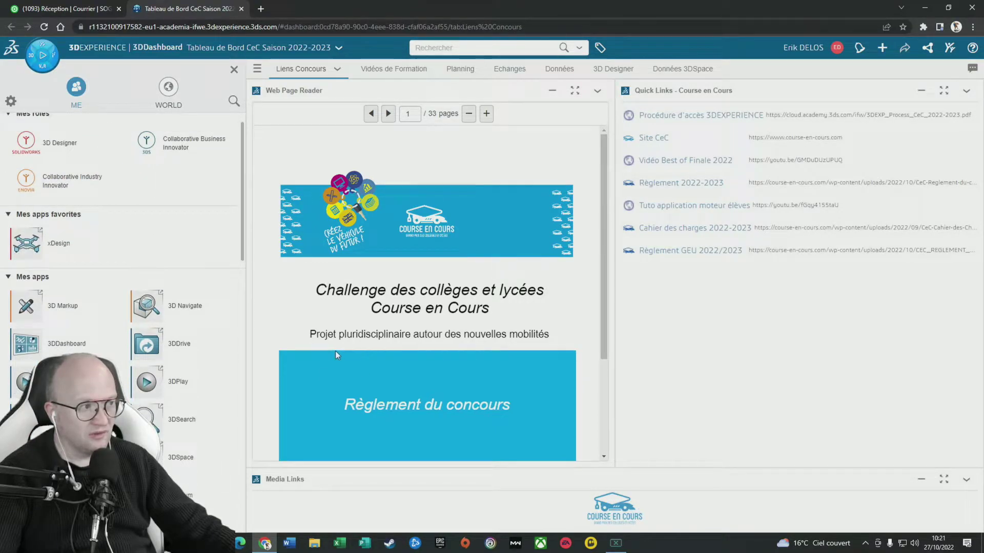
left_click(32, 244)
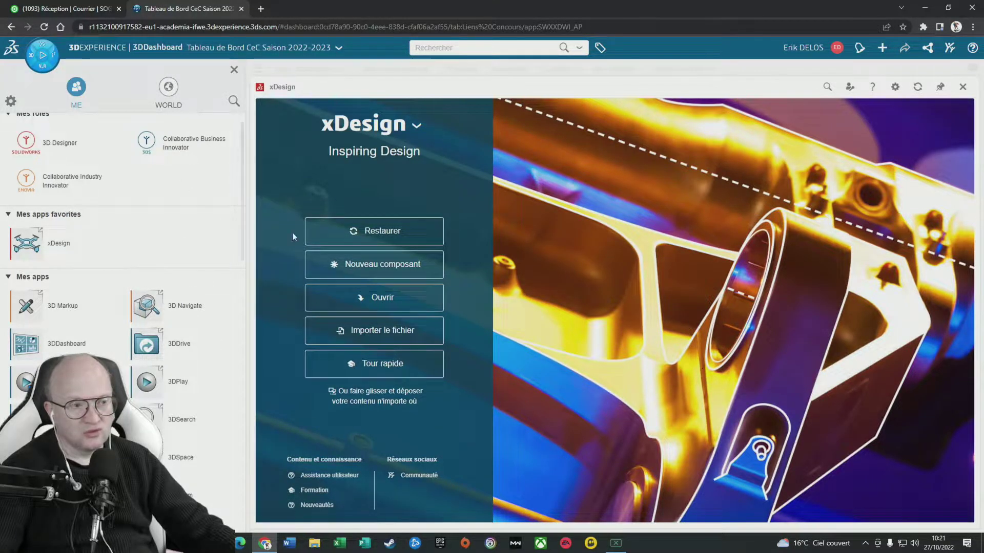
left_click(234, 70)
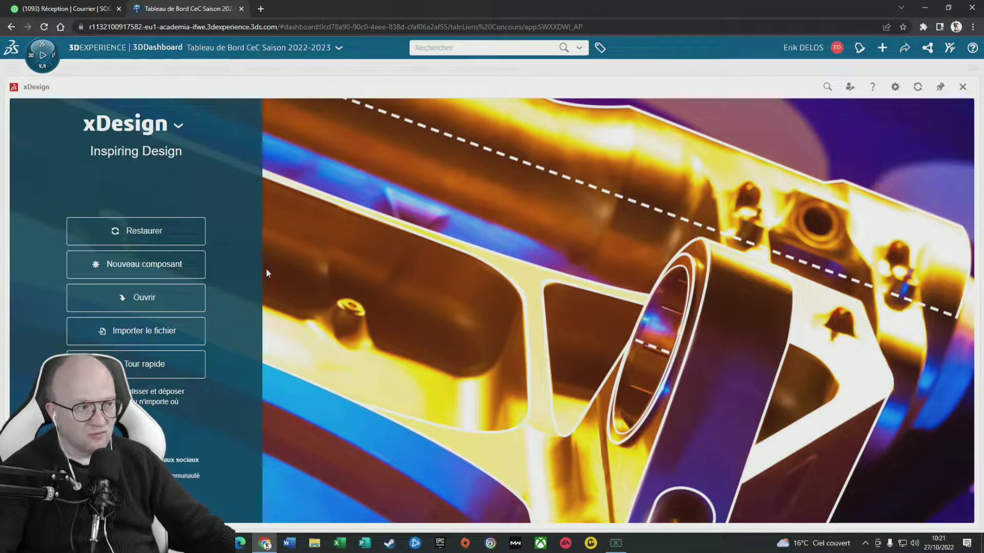
Create a new component named bloc1 in the default location.
left_click(179, 264)
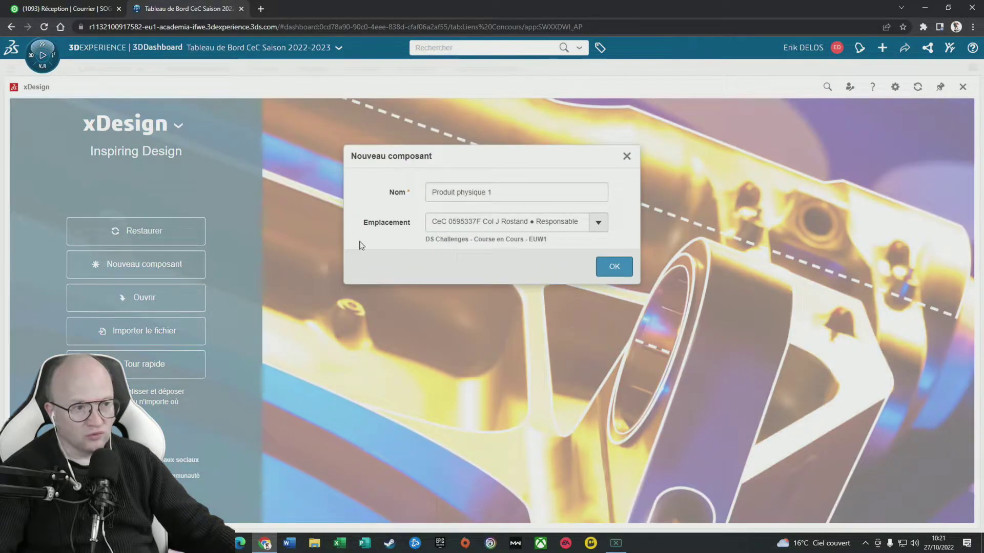
triple_click(505, 190)
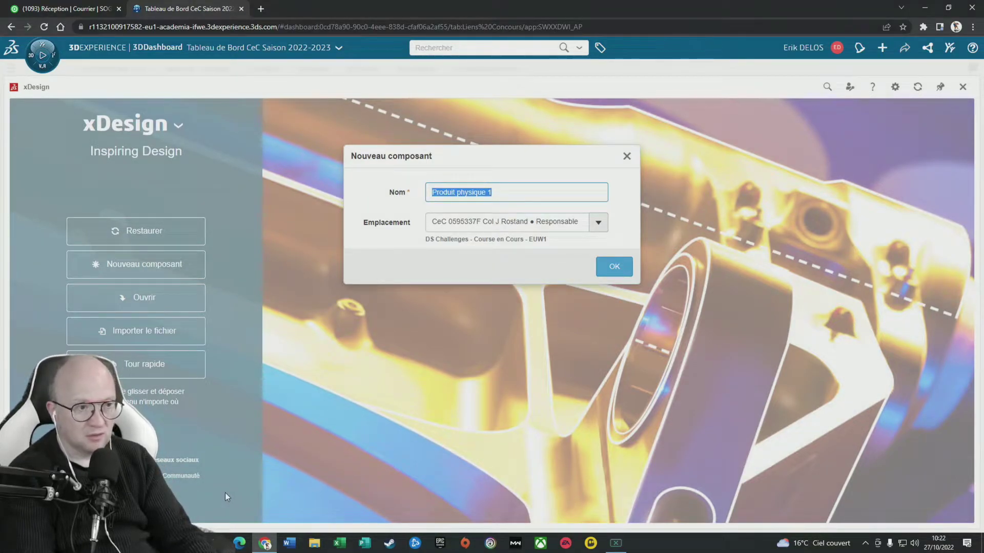
type("n")
type("bloc")
type("1")
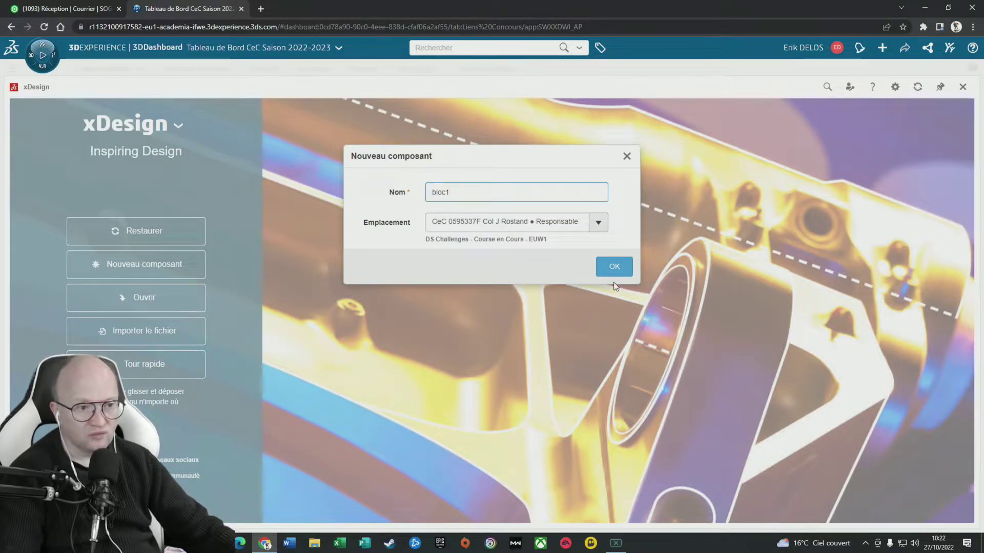
left_click(618, 267)
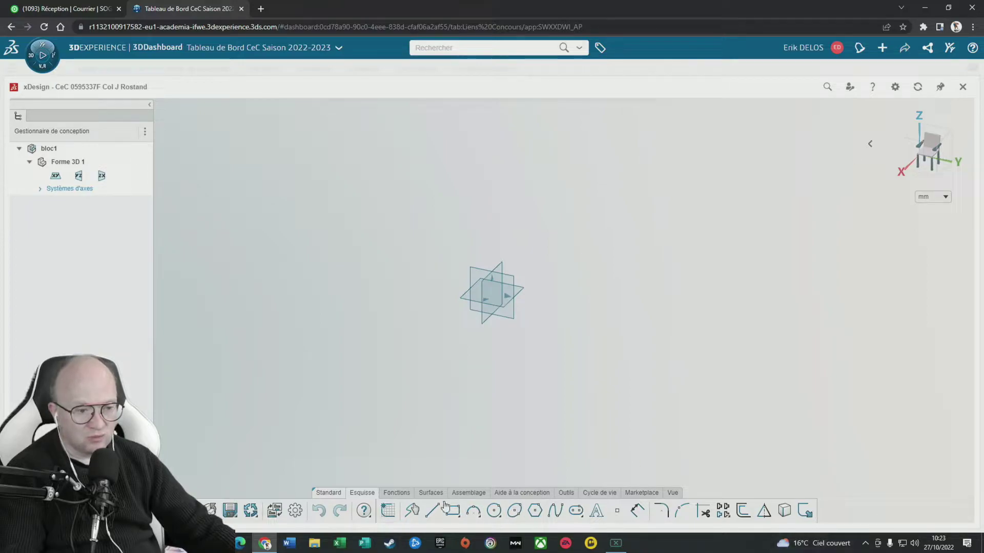
Examine the standard, sketch and feature tool sets, including the variants of the Extrusion command.
left_click(327, 493)
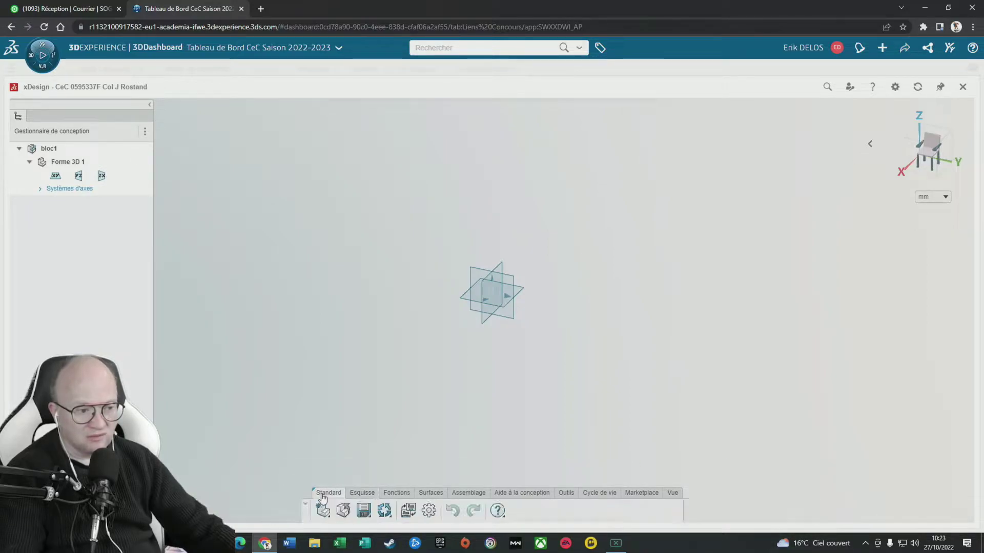
left_click(365, 493)
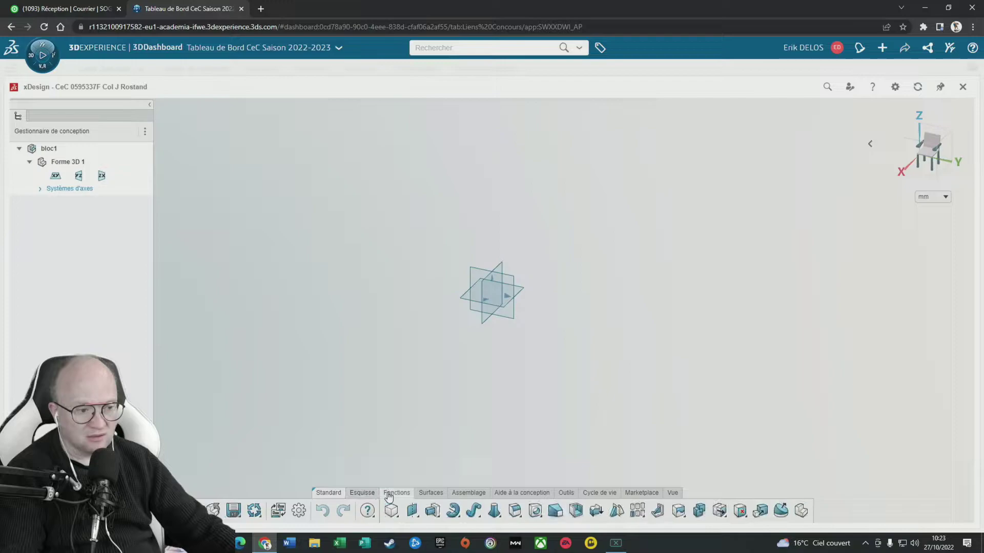
left_click(329, 494)
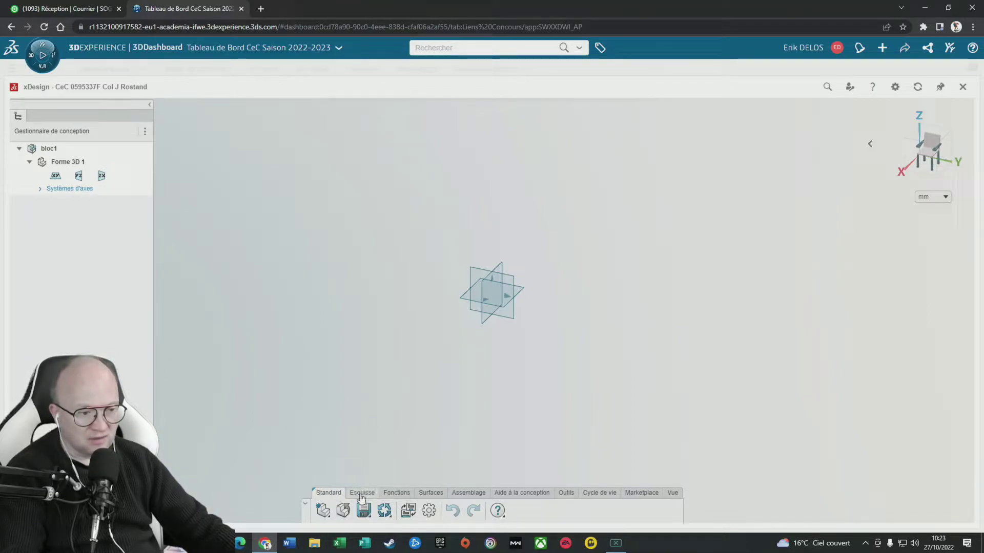
left_click(362, 494)
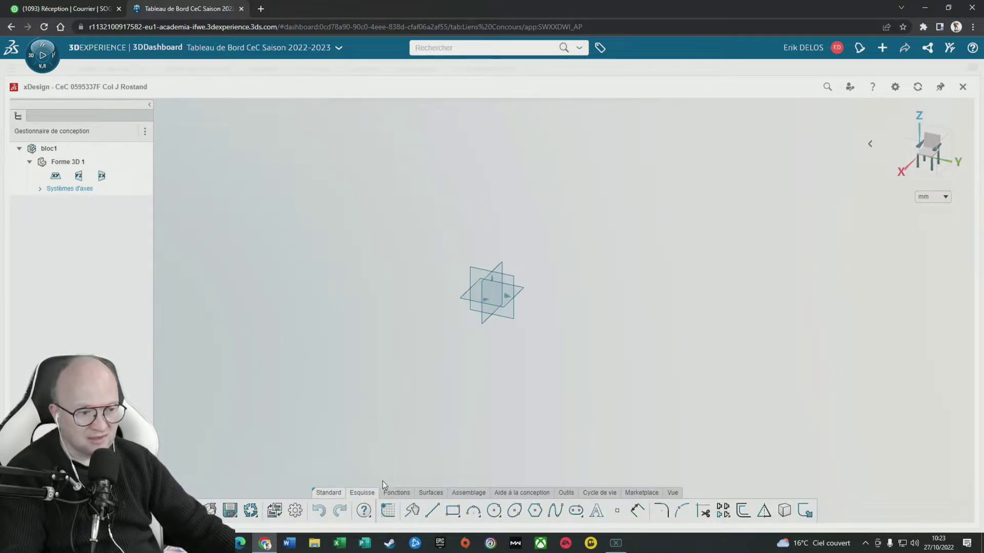
left_click(408, 494)
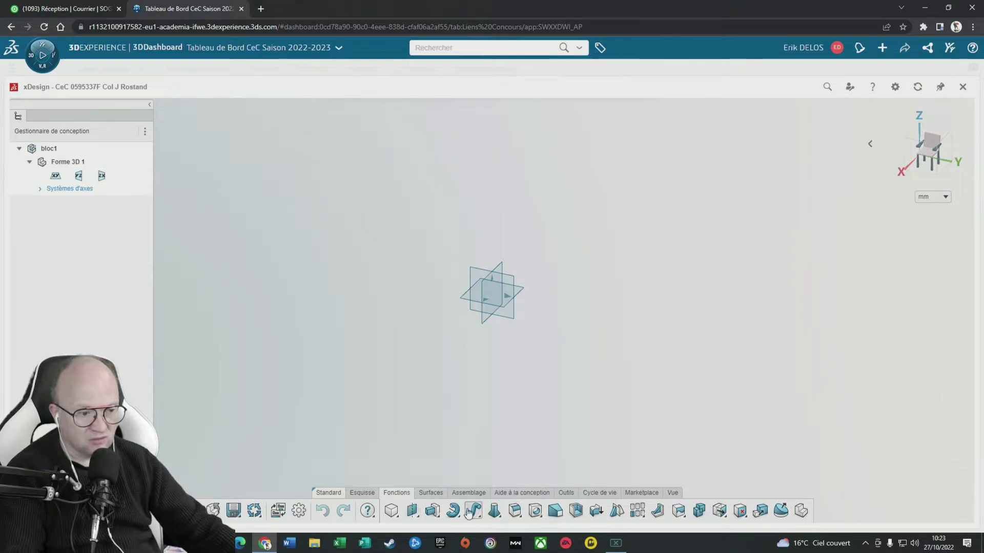
mouse_move(440, 521)
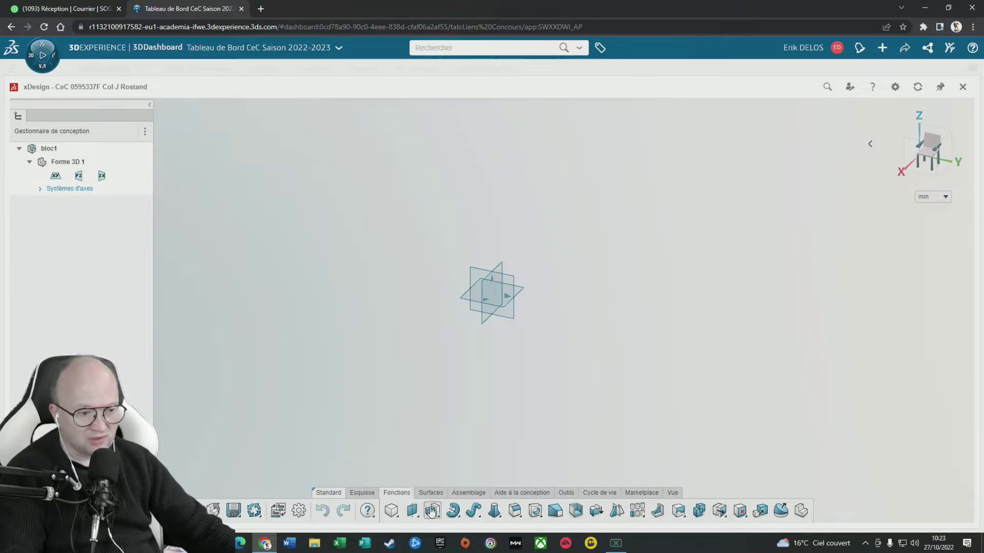
left_click(440, 521)
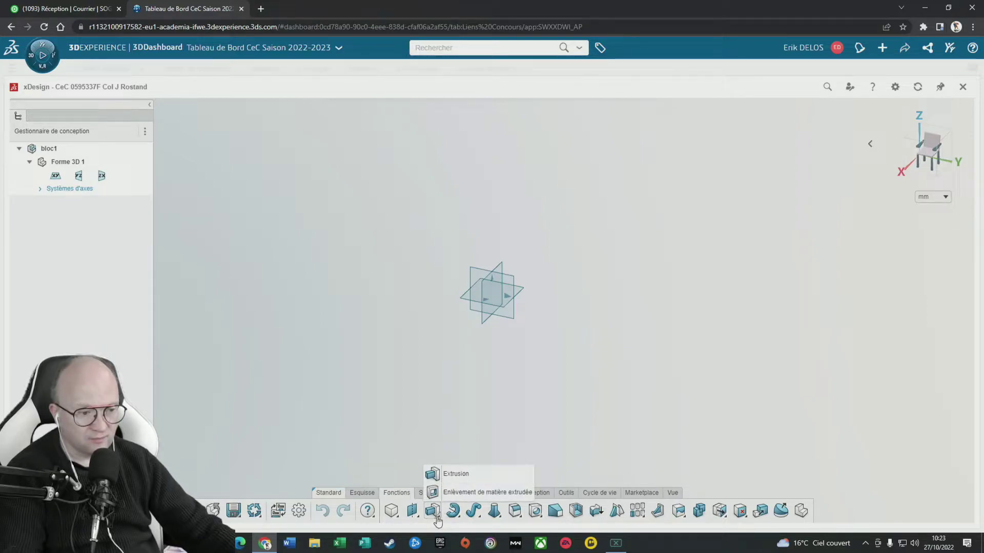
left_click(437, 521)
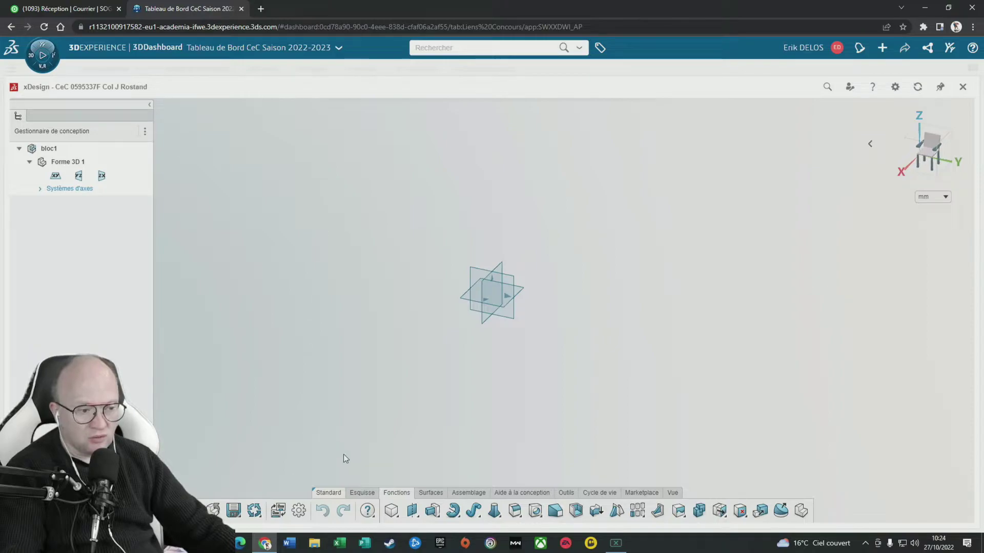
Start a new sketch on the YZ plane.
left_click(359, 493)
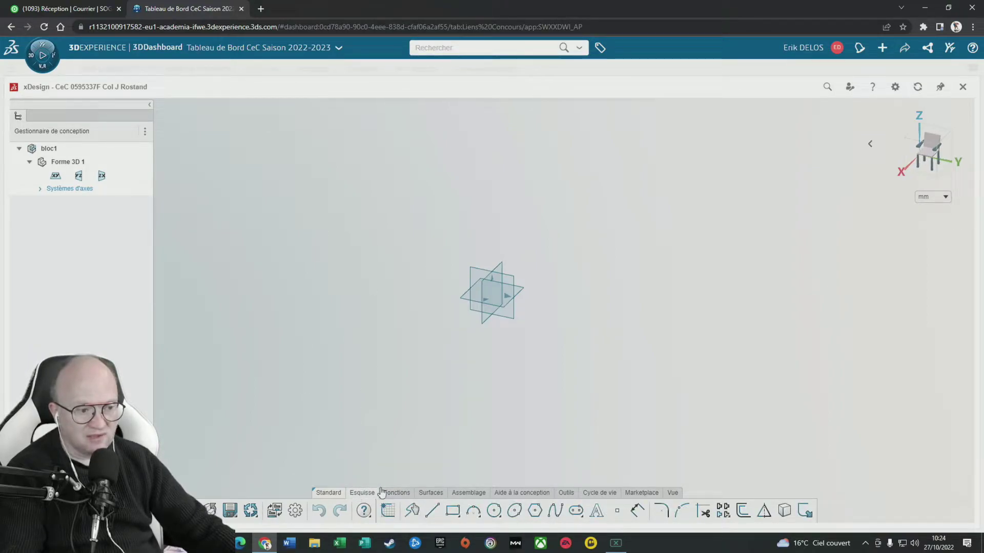
left_click(387, 510)
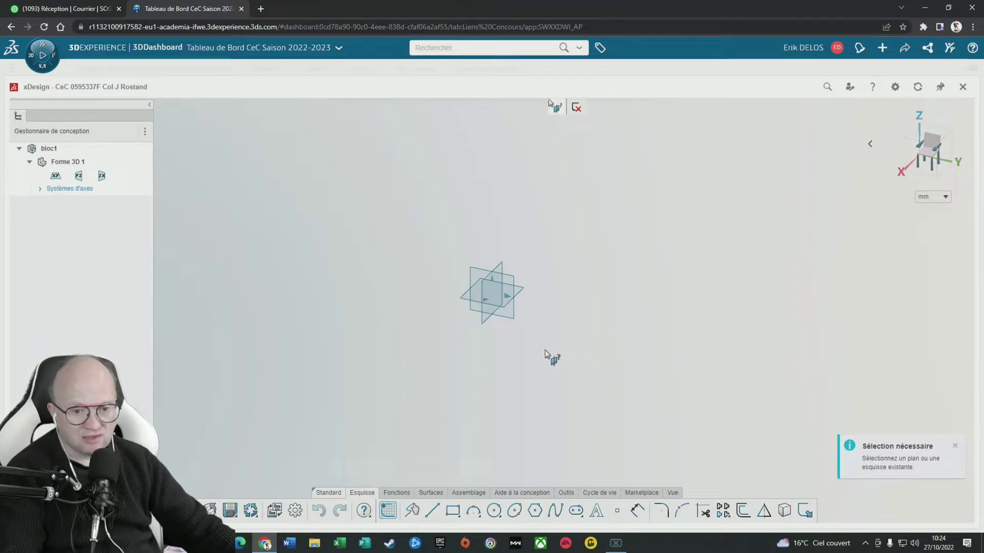
left_click(472, 274)
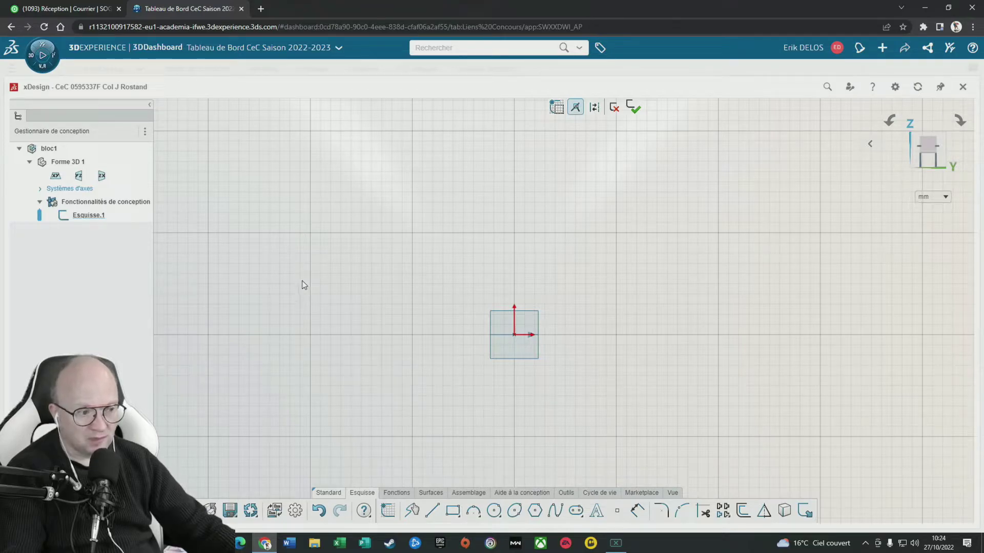
Draw three connected lines from the origin: 80 mm vertically up, 60 mm horizontally along +Y, and 30 mm vertically down.
left_click(432, 511)
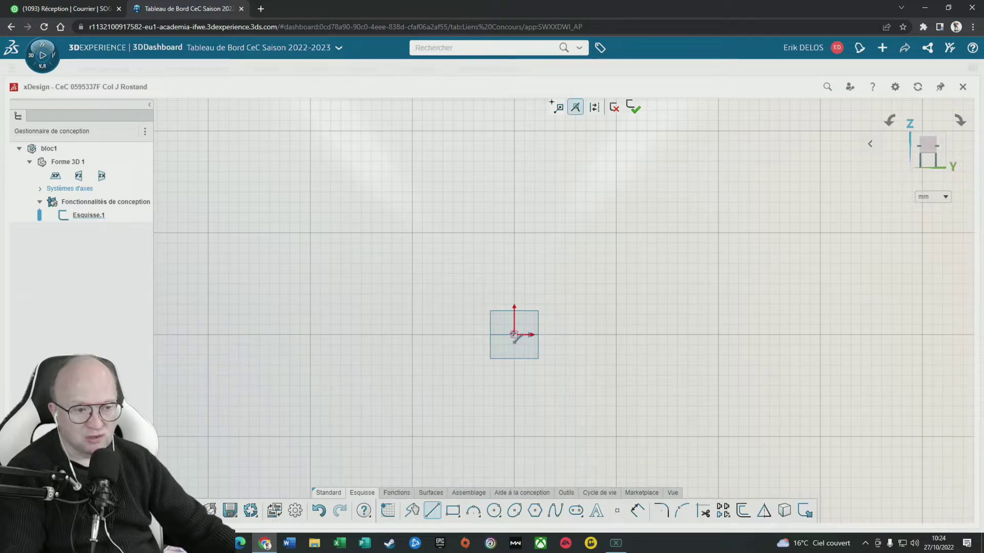
left_click(499, 320)
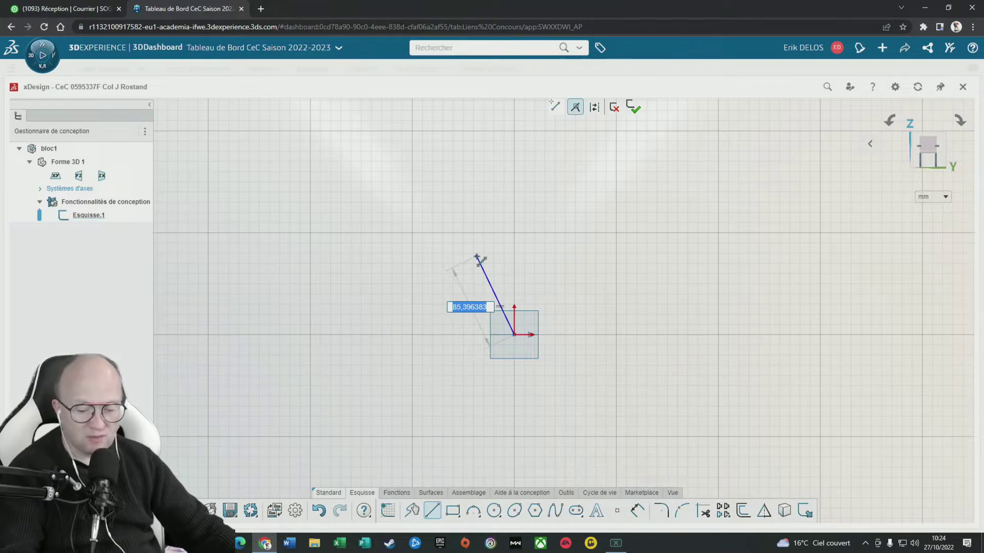
type("80")
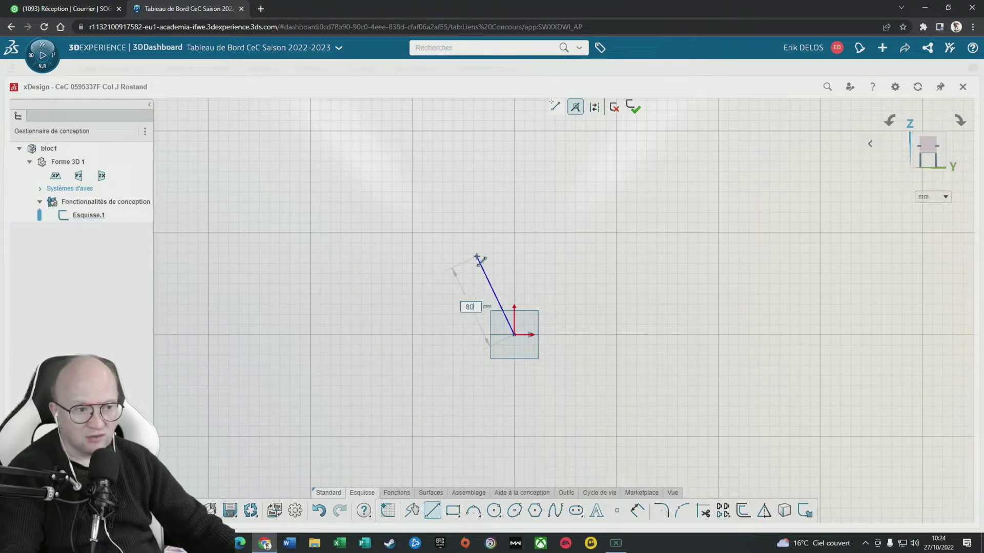
key("Return")
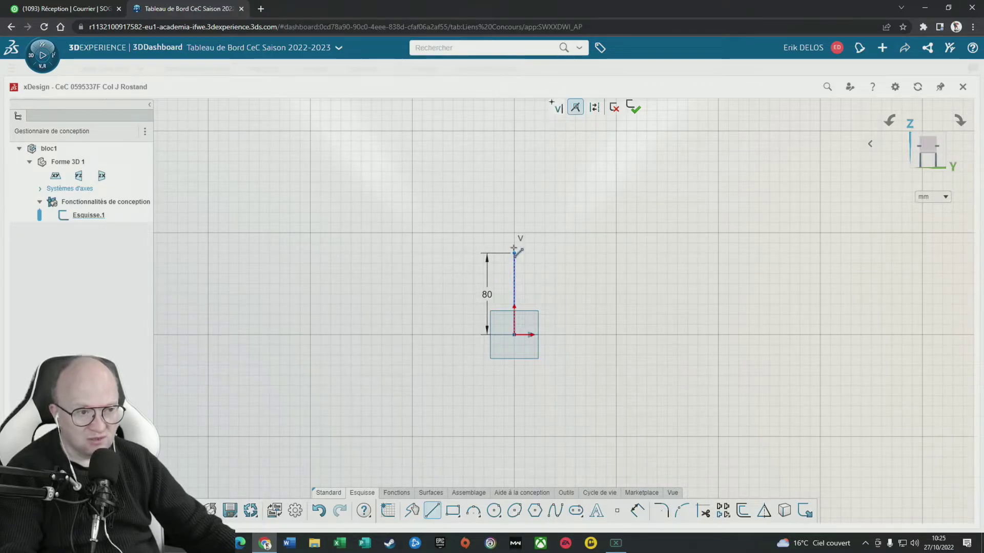
left_click(513, 249)
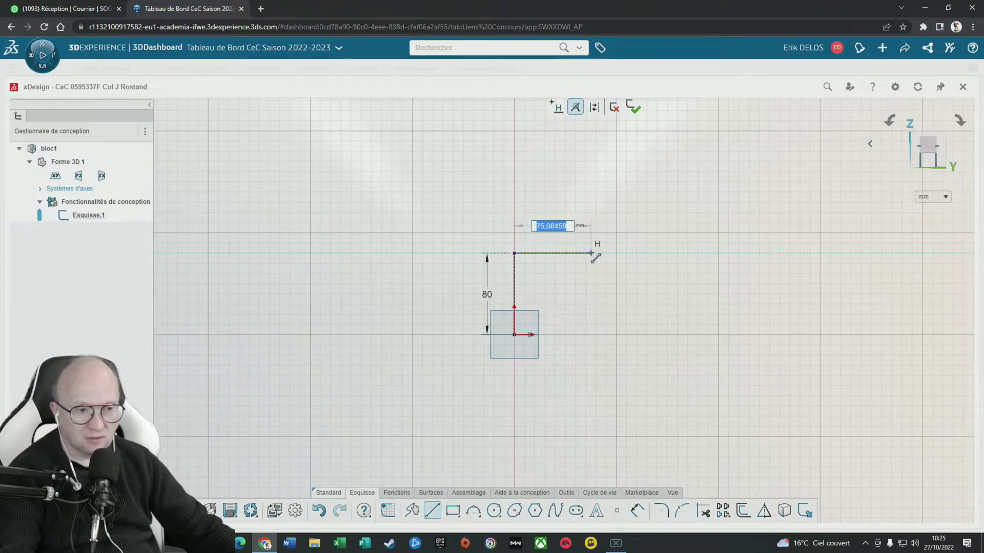
type("60")
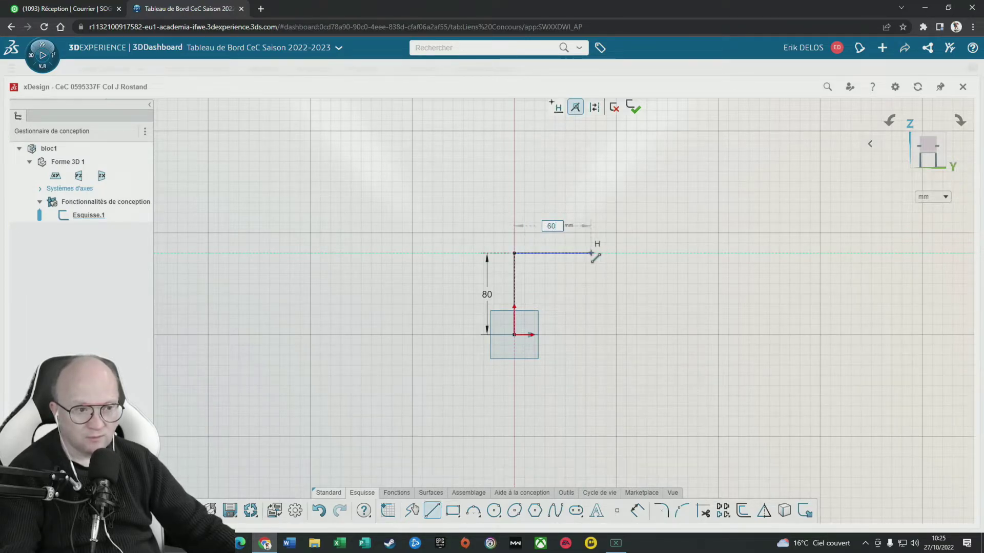
key("Return")
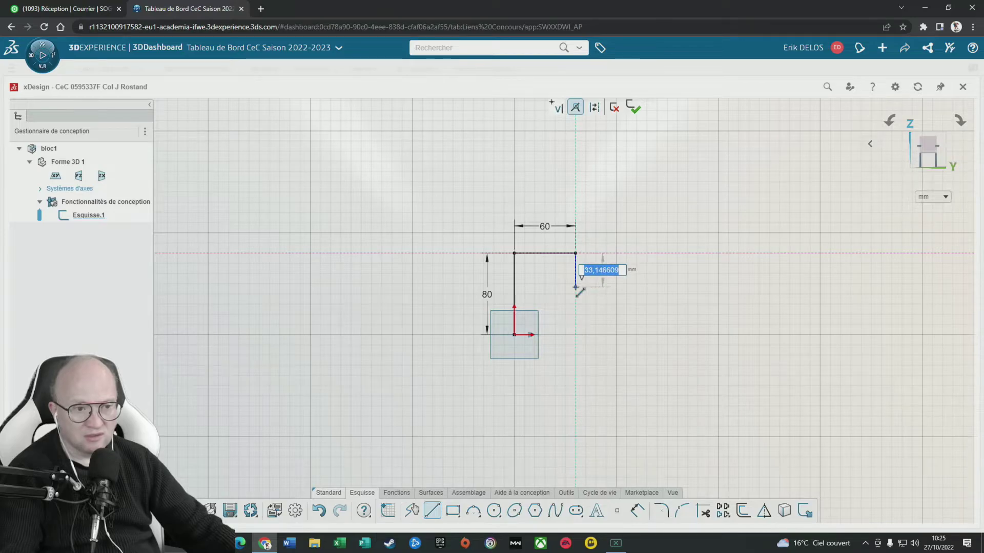
type("30")
key("Return")
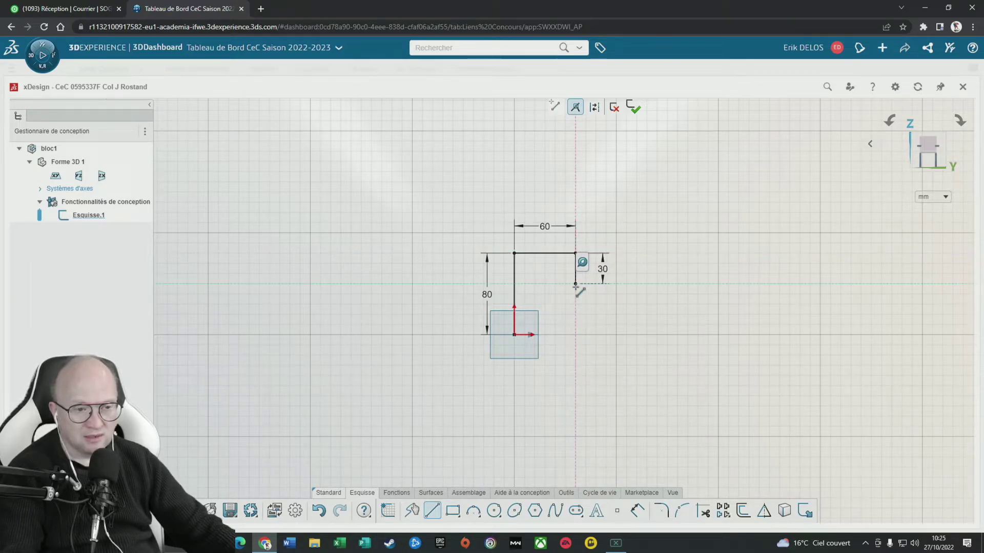
Close the L-shaped profile with a horizontal line about 93 mm long, a vertical line down to origin level, and a line back to the origin.
left_click(671, 283)
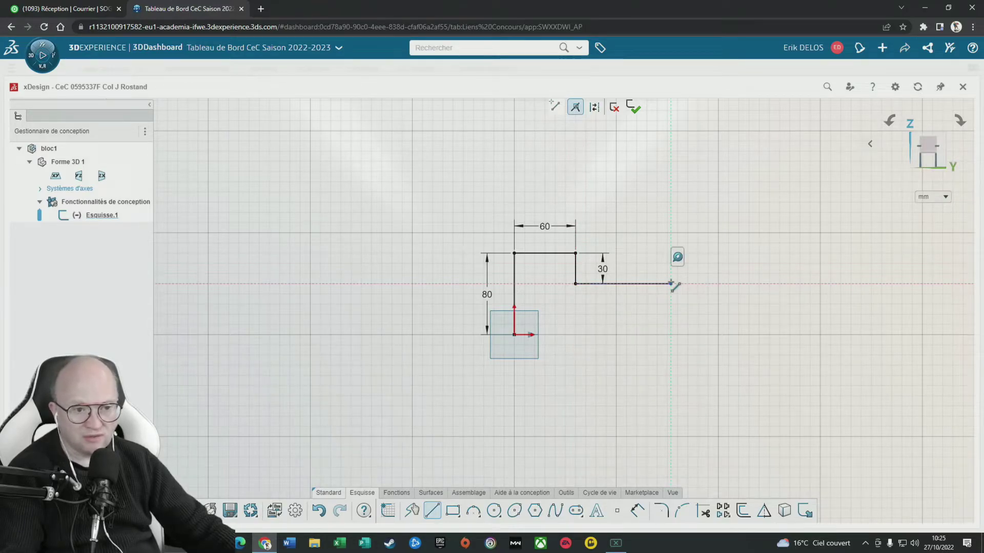
left_click(671, 335)
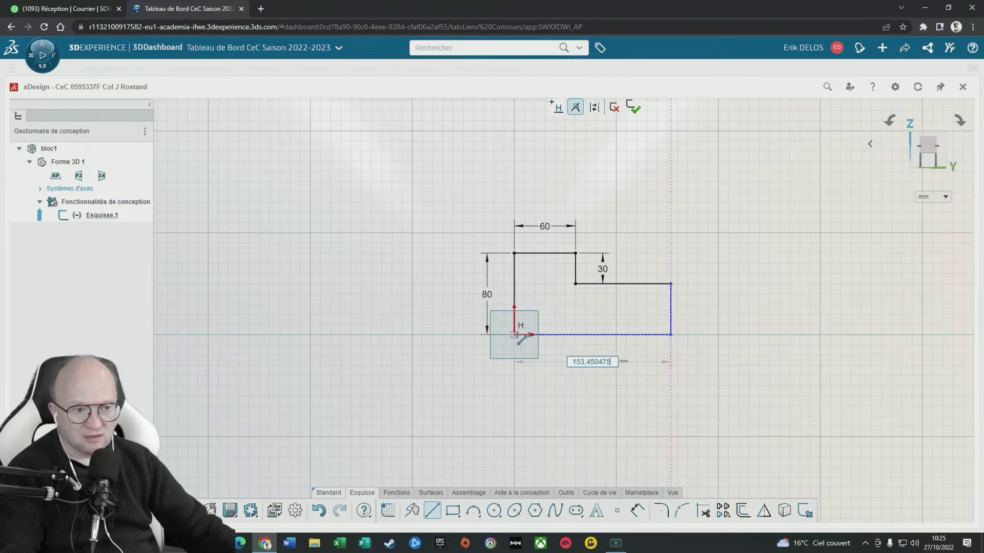
left_click(514, 335)
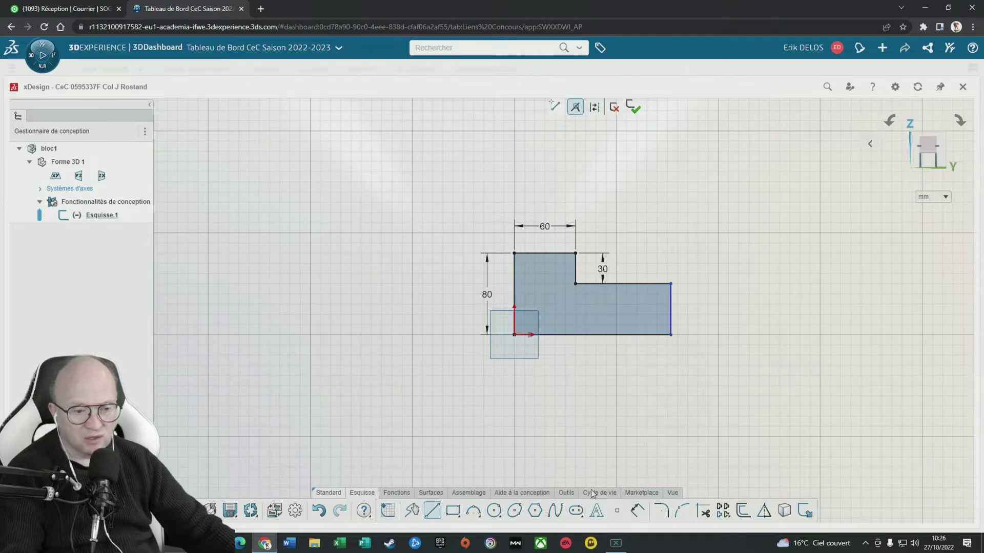
Dimension the horizontal edge of the profile's lower step and set it to 90 mm.
left_click(636, 512)
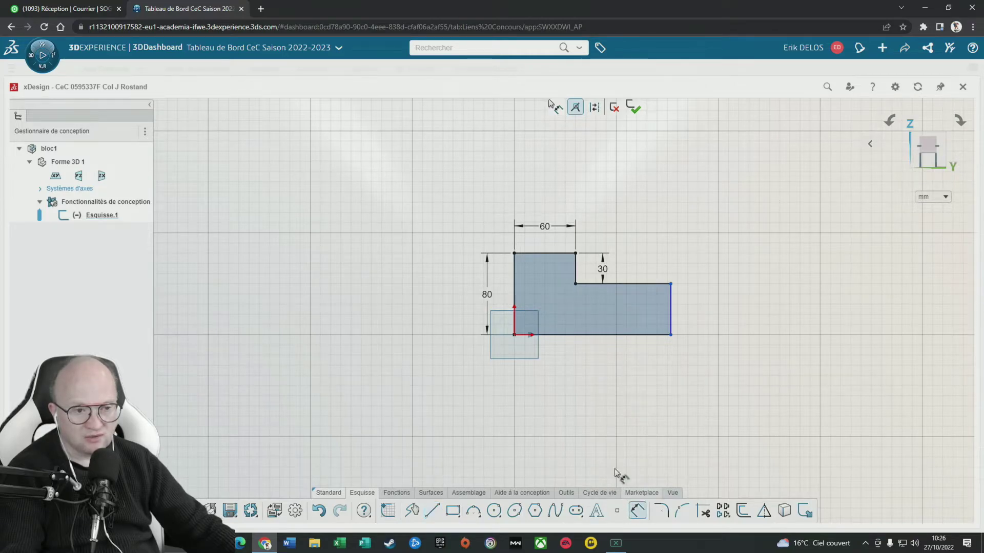
left_click(639, 285)
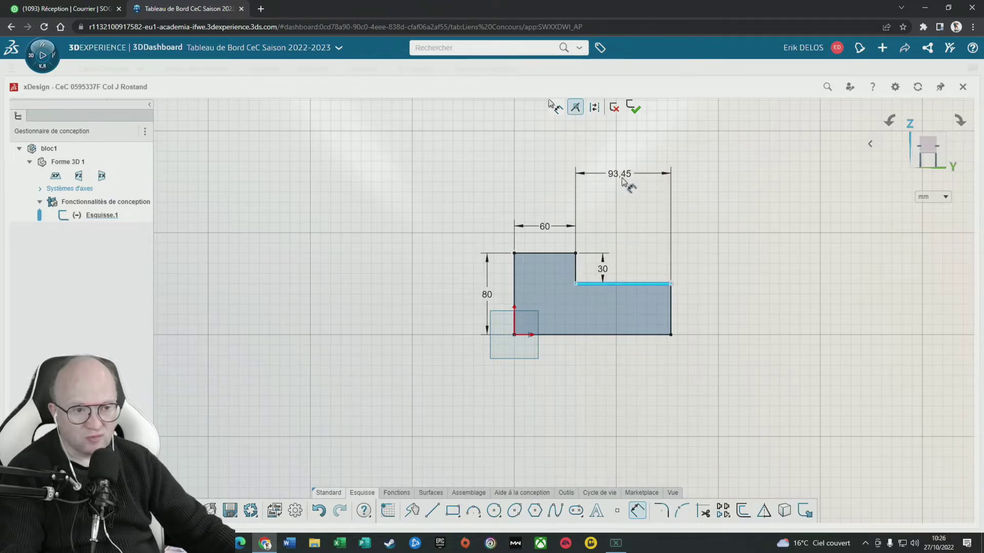
left_click(635, 192)
type("90")
key("Return")
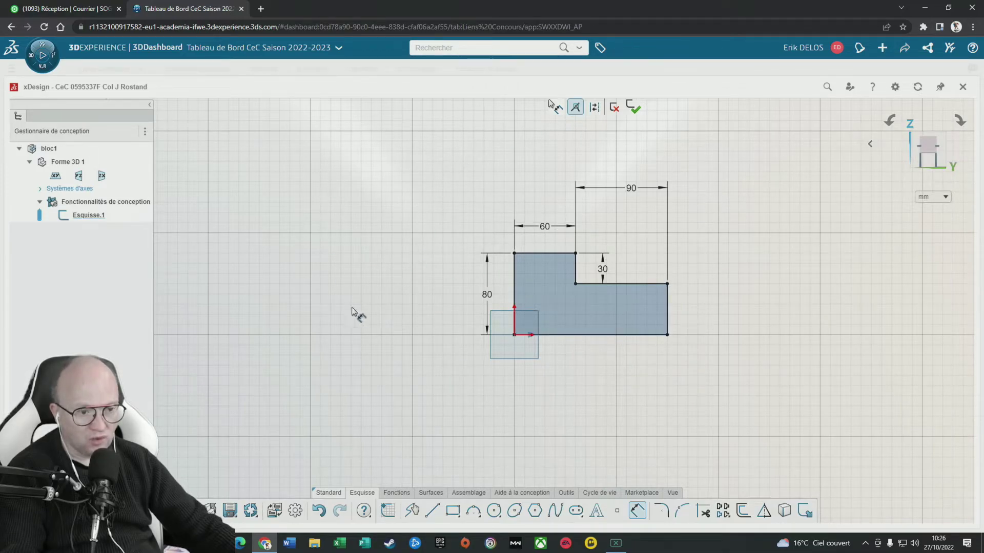
Draw a second closed L-shaped profile on the -Y side of the first, about 127 mm wide and 84 mm tall, with a 29 mm step.
left_click(432, 512)
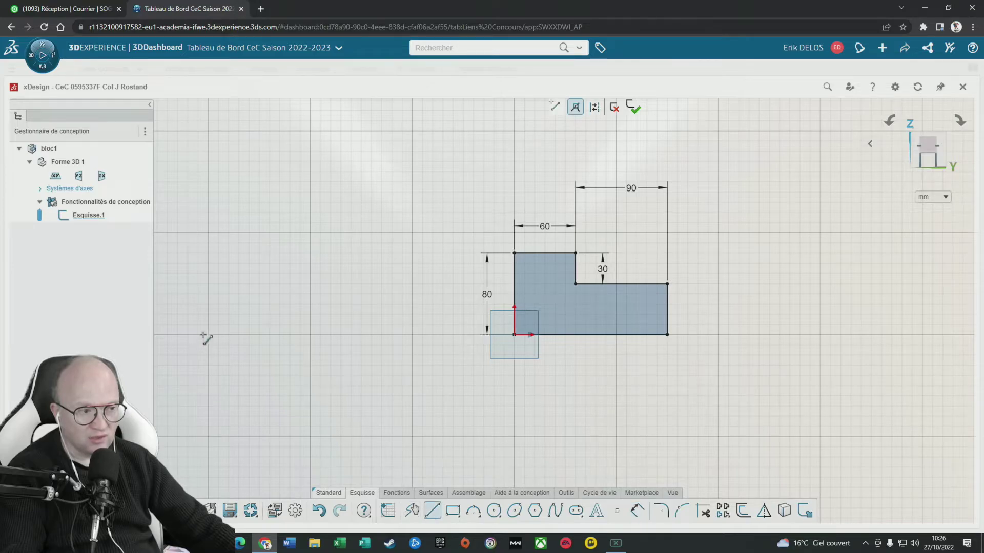
left_click(237, 334)
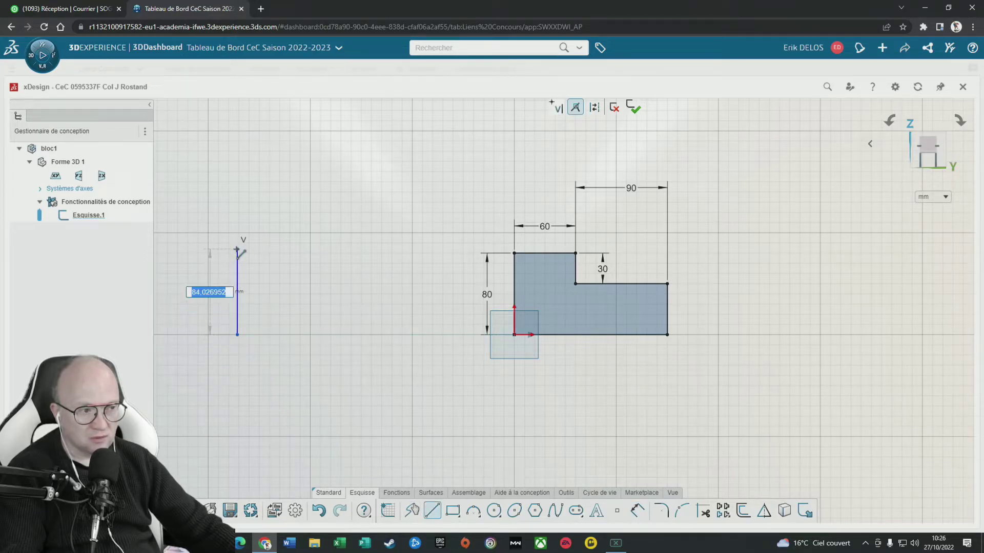
left_click(237, 249)
left_click(283, 249)
left_click(283, 279)
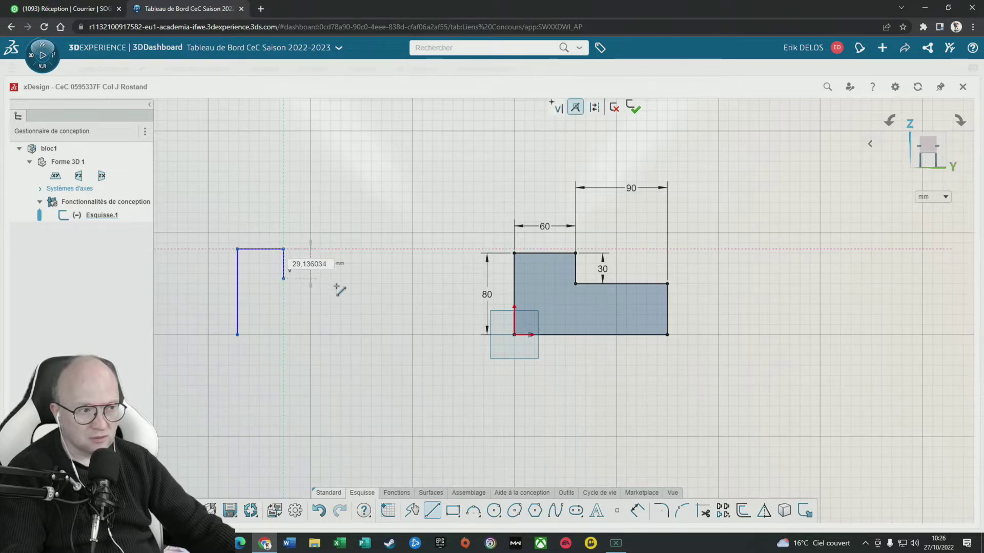
left_click(366, 279)
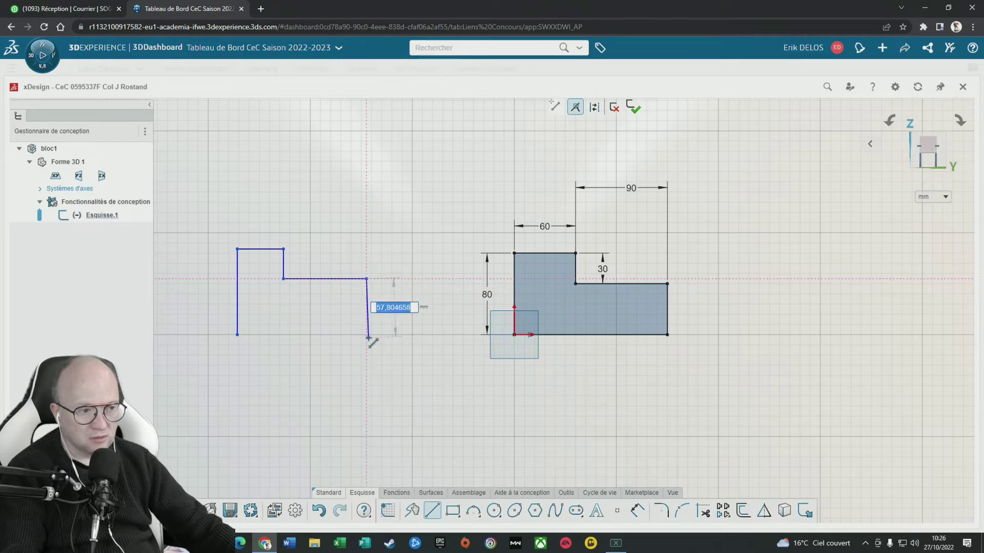
left_click(366, 335)
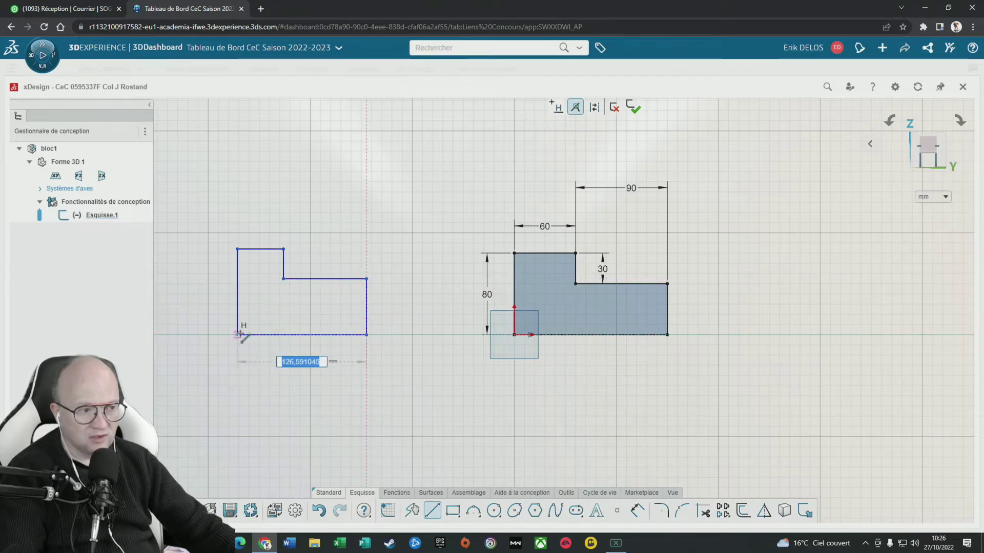
left_click(237, 335)
key("Escape")
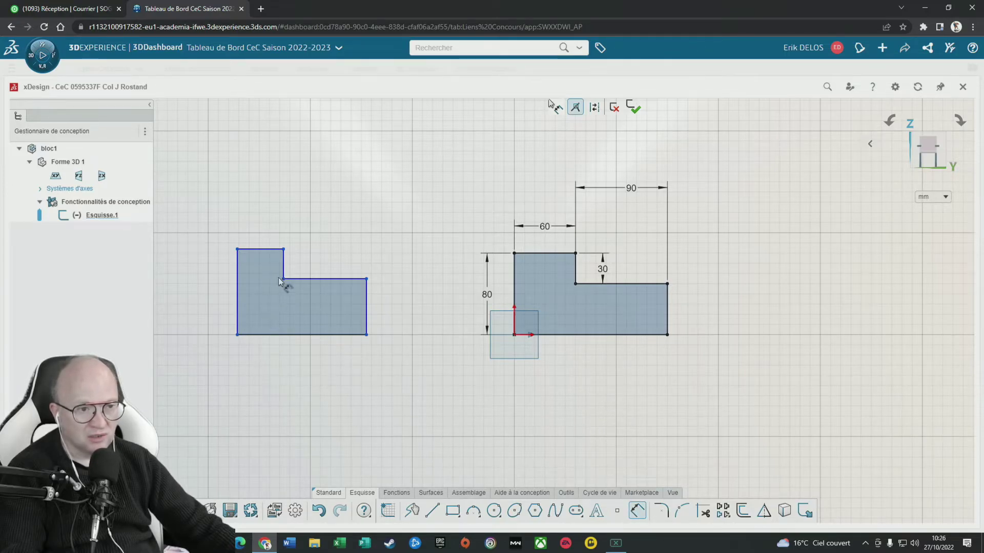
Dimension the second profile's upper horizontal edge to 60 mm and its tall vertical edge to 80 mm.
left_click(263, 253)
left_click(261, 215)
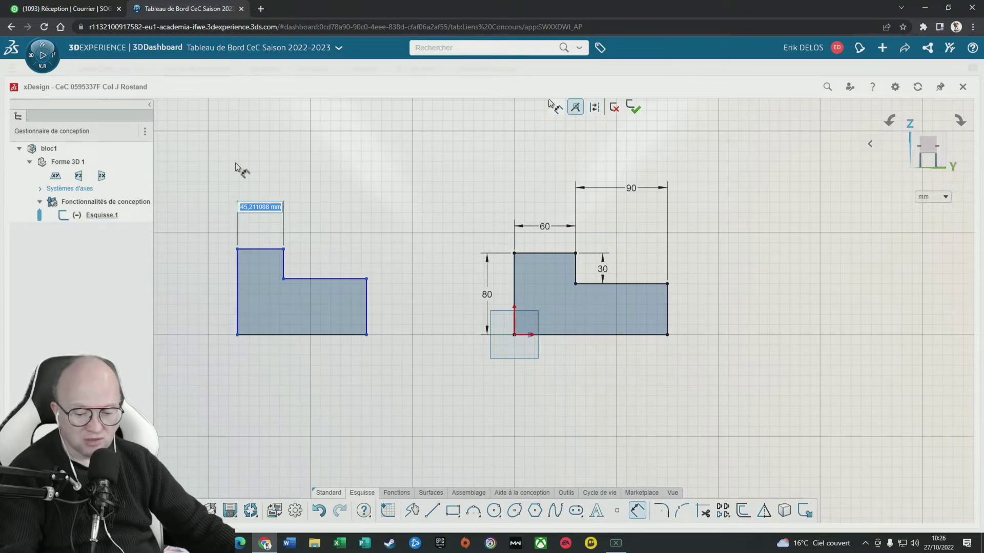
type("60")
key("Return")
left_click(236, 294)
left_click(205, 321)
type("80")
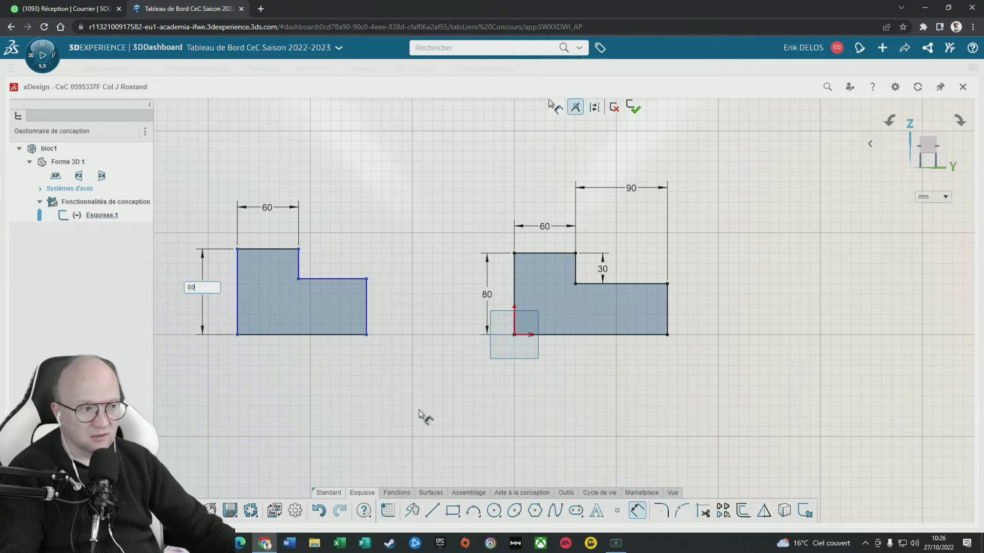
left_click(301, 268)
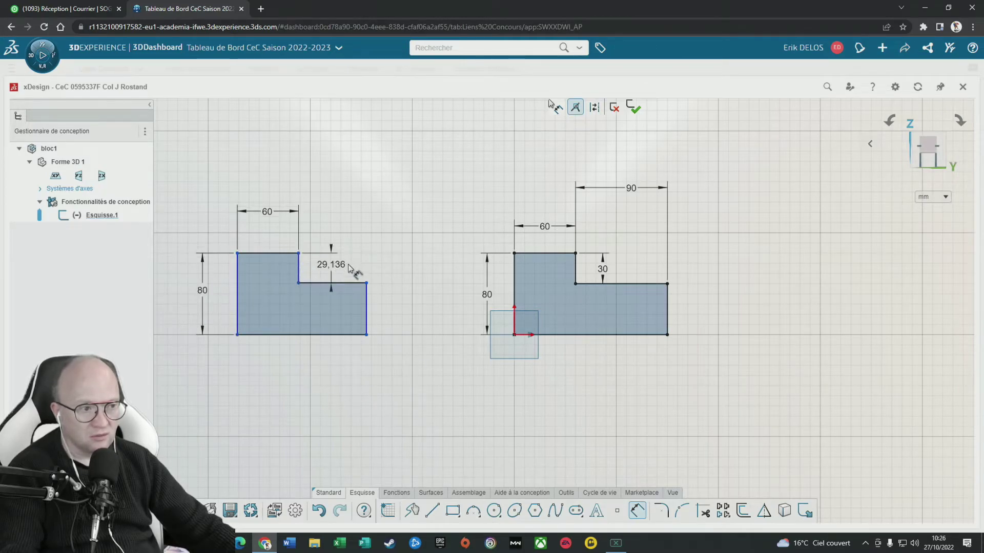
left_click(335, 263)
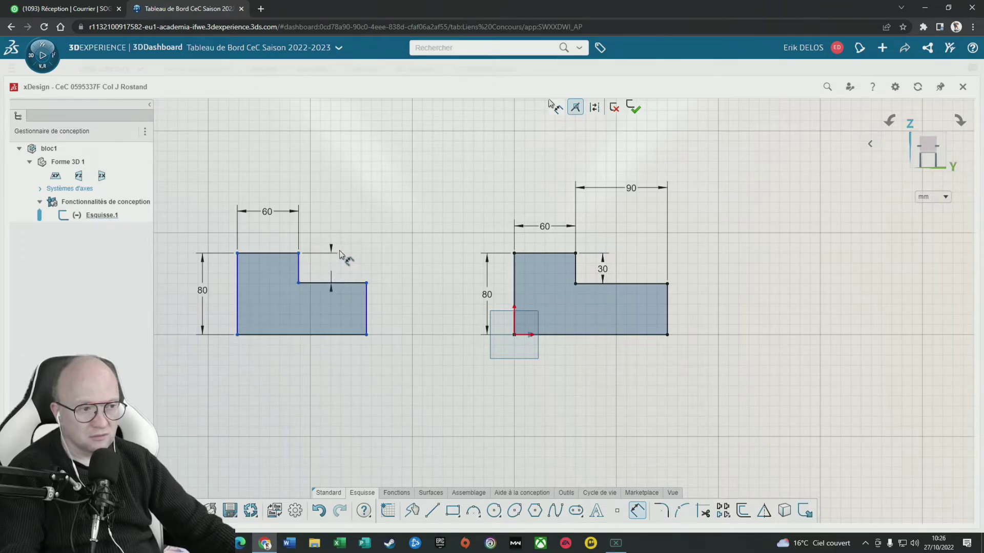
left_click(331, 251)
key("Delete")
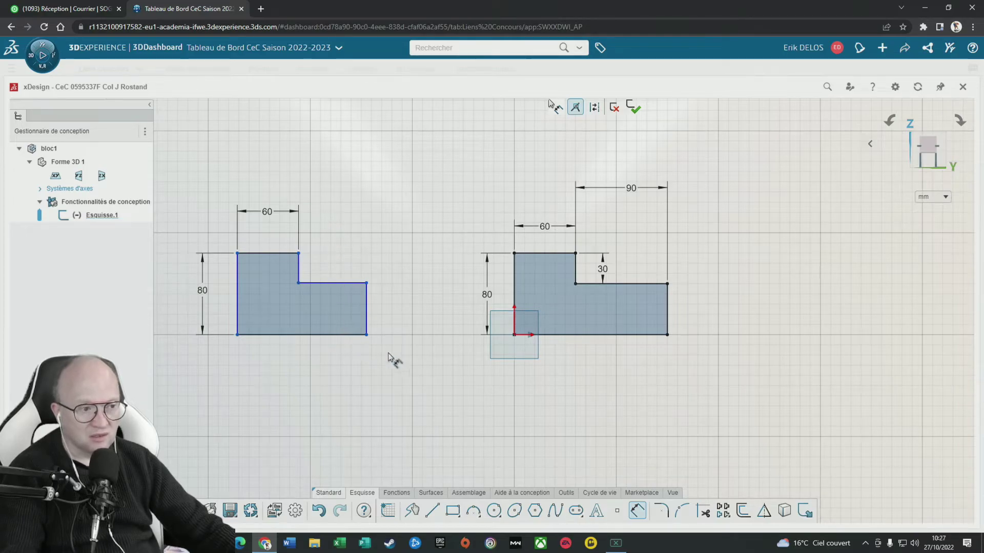
left_click(637, 510)
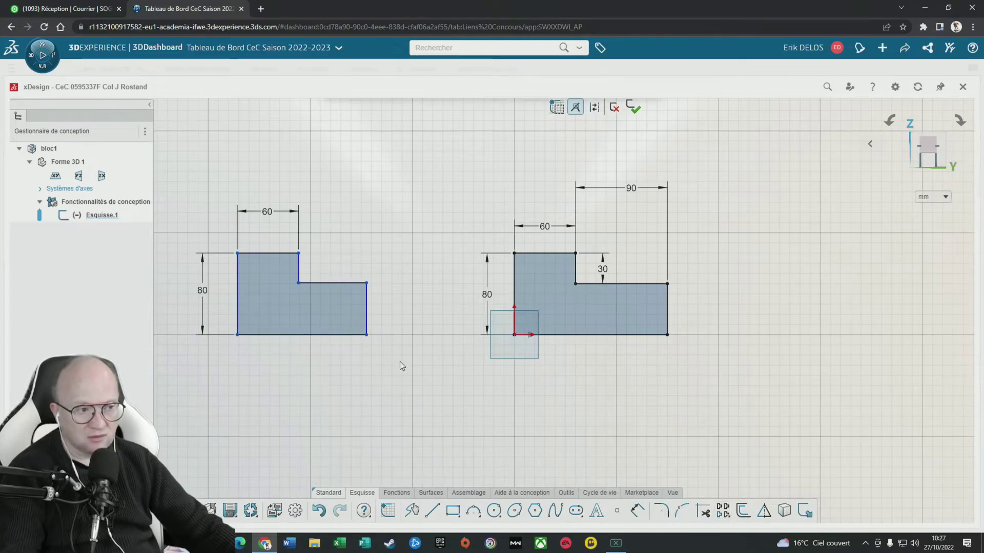
Dimension the short vertical step edge of the second profile and set it to 30 mm.
left_click(299, 267)
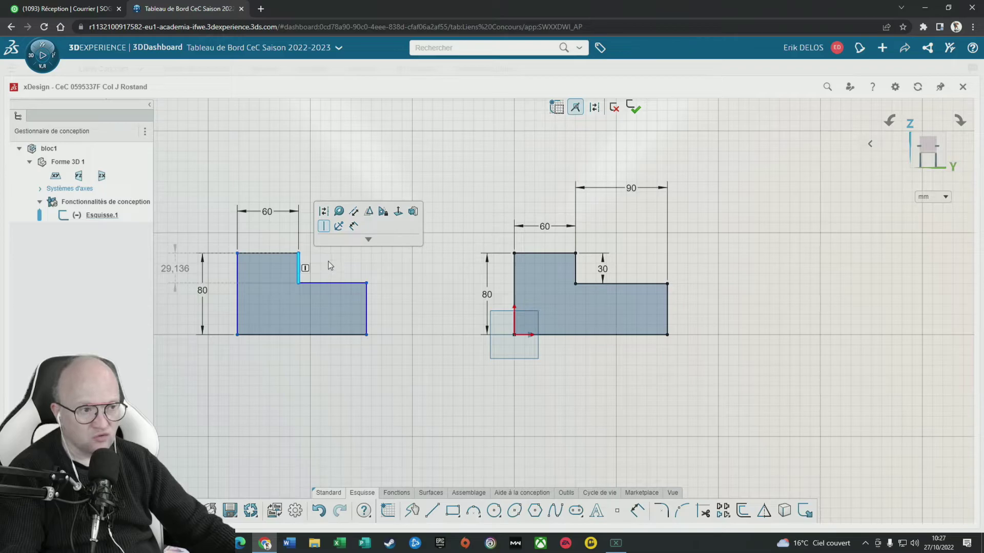
left_click(637, 511)
left_click(299, 269)
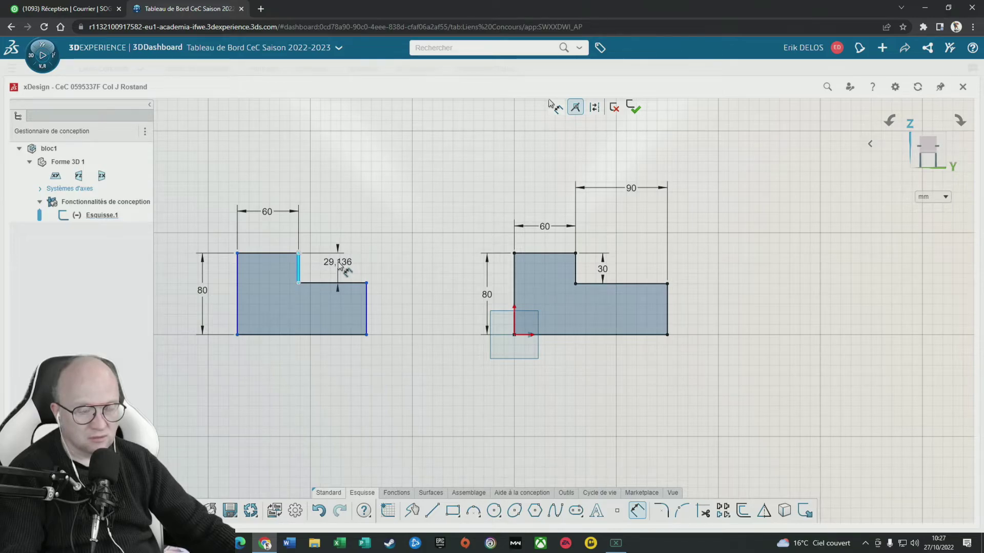
type("30")
key("Return")
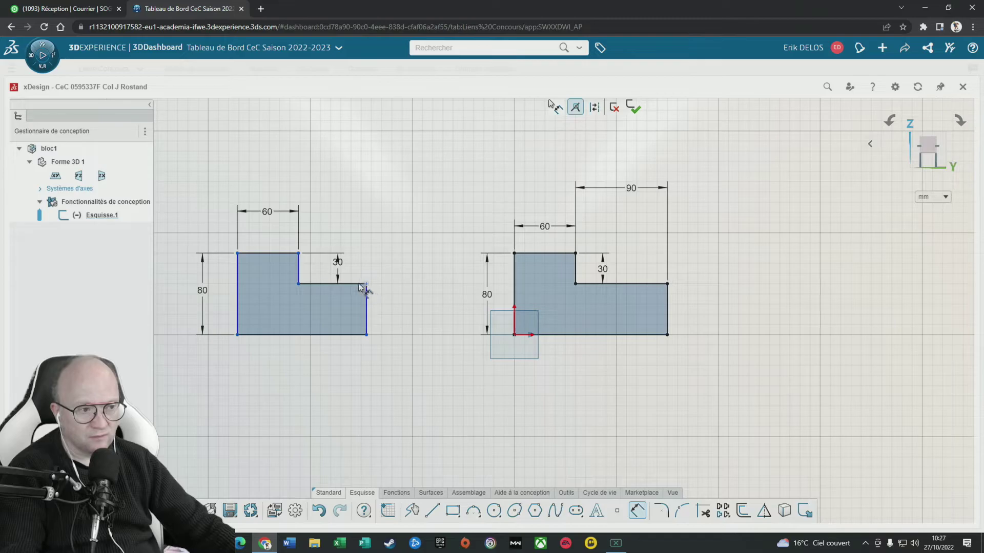
Dimension the horizontal edge of the second profile's lower step and set it to 90 mm.
left_click(348, 284)
left_click(349, 177)
type("90")
key("Return")
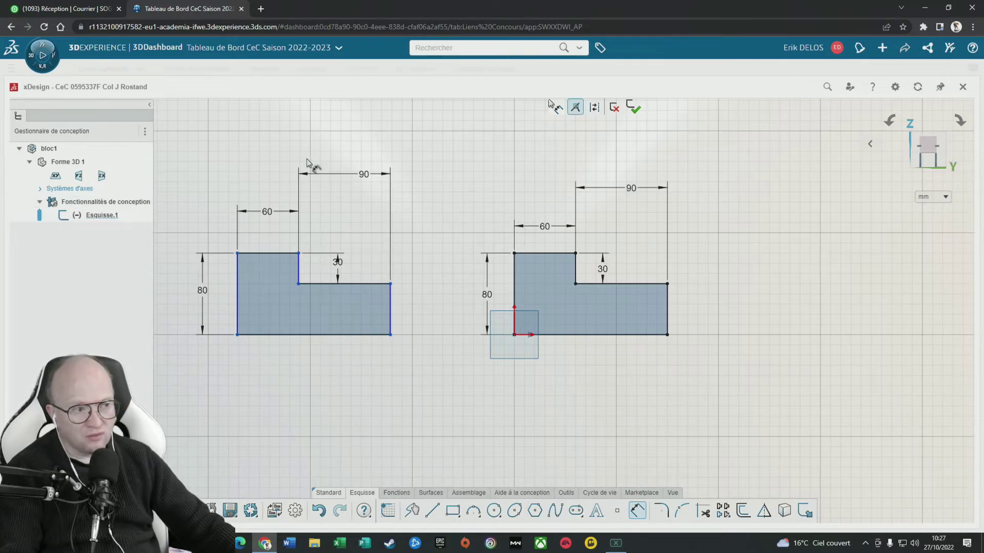
left_click(638, 510)
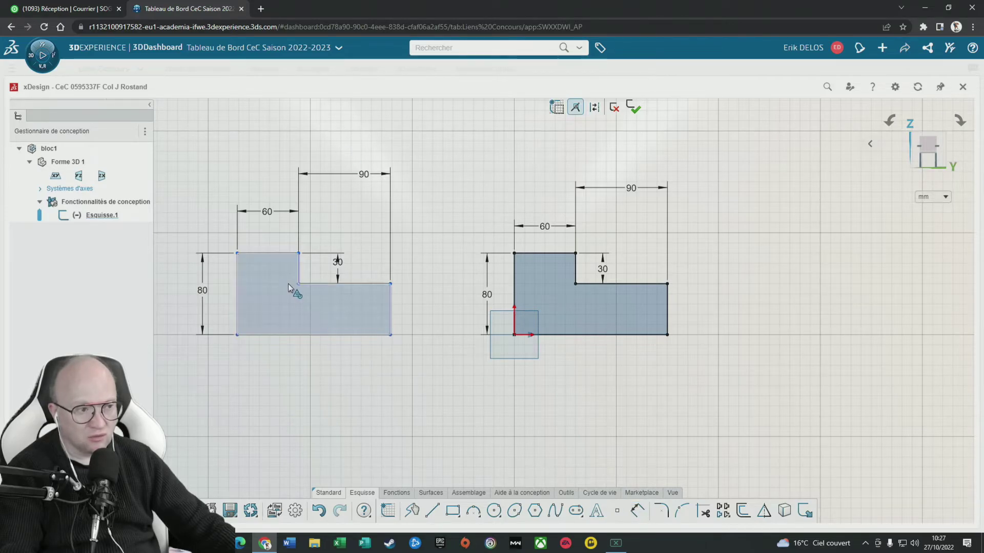
Delete all the lines of the second L-shaped profile along with their dimensions.
left_click(273, 254)
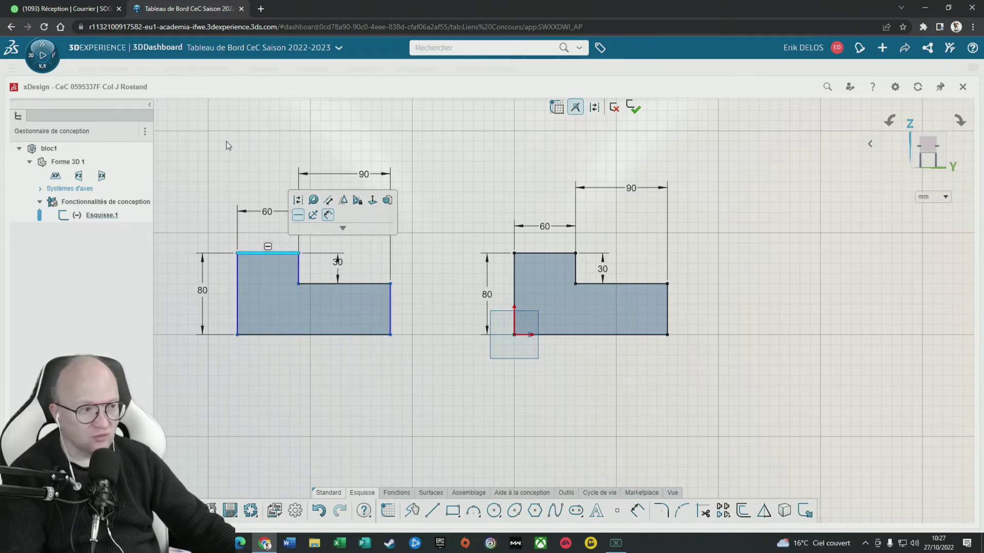
left_click(299, 267)
left_click(269, 251)
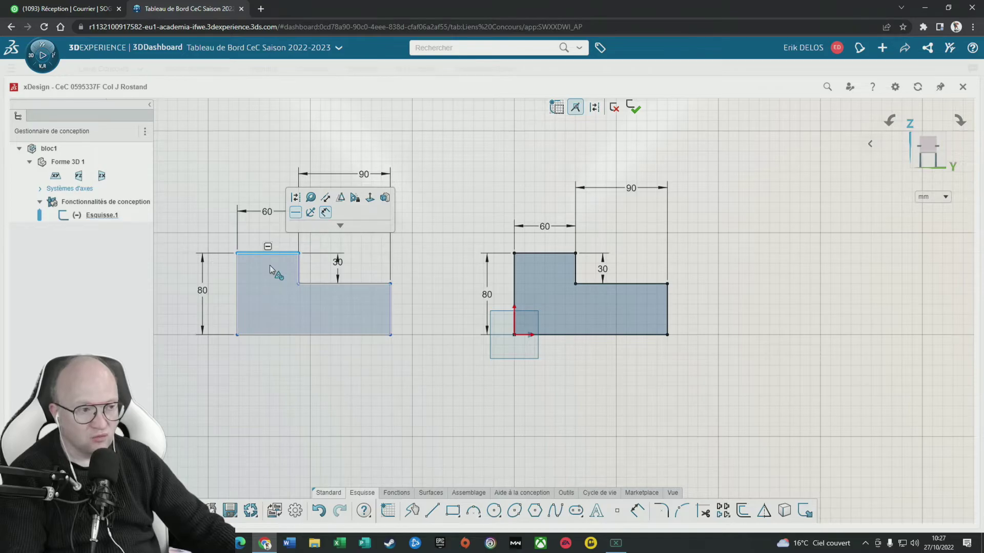
key("Delete")
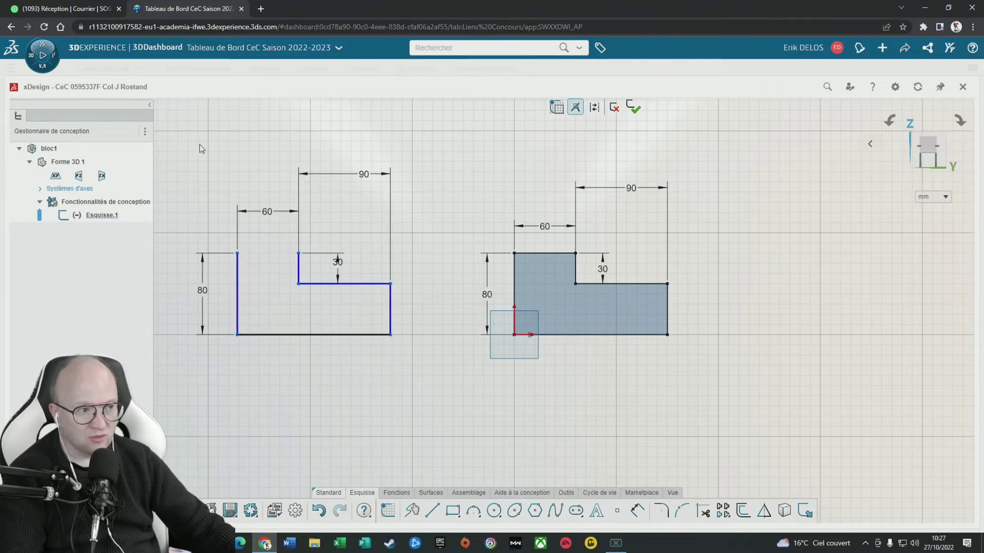
left_click(299, 272)
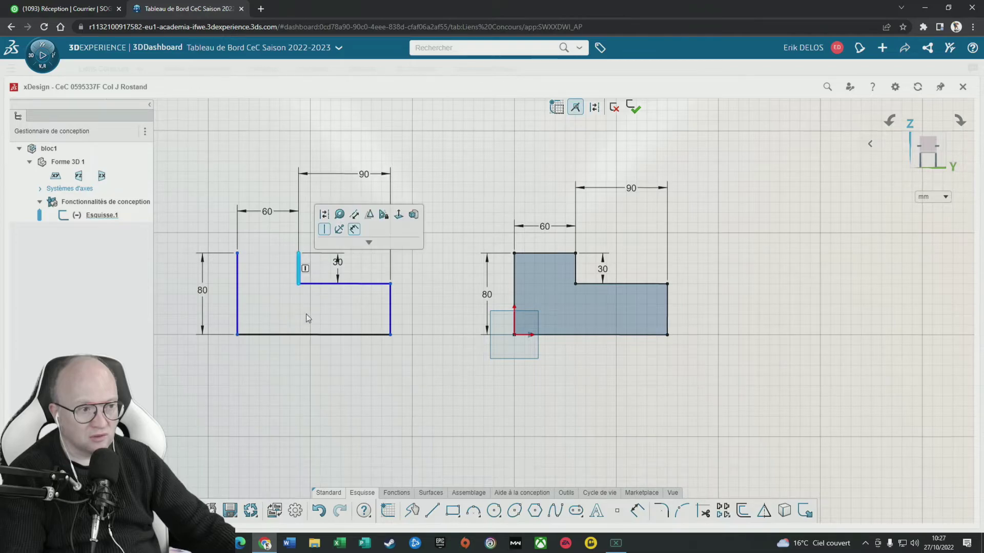
left_click(349, 283)
left_click(390, 305)
left_click(366, 335)
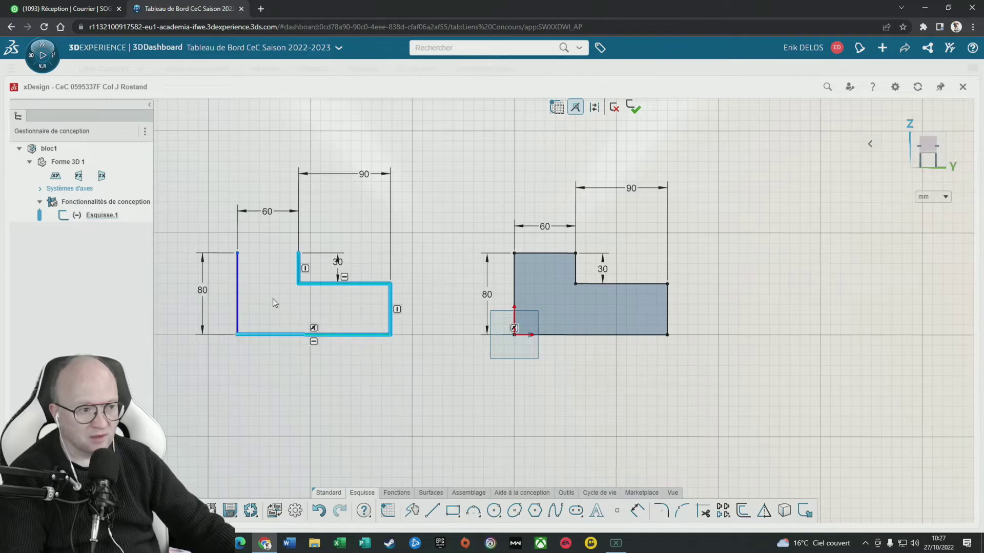
left_click(236, 279)
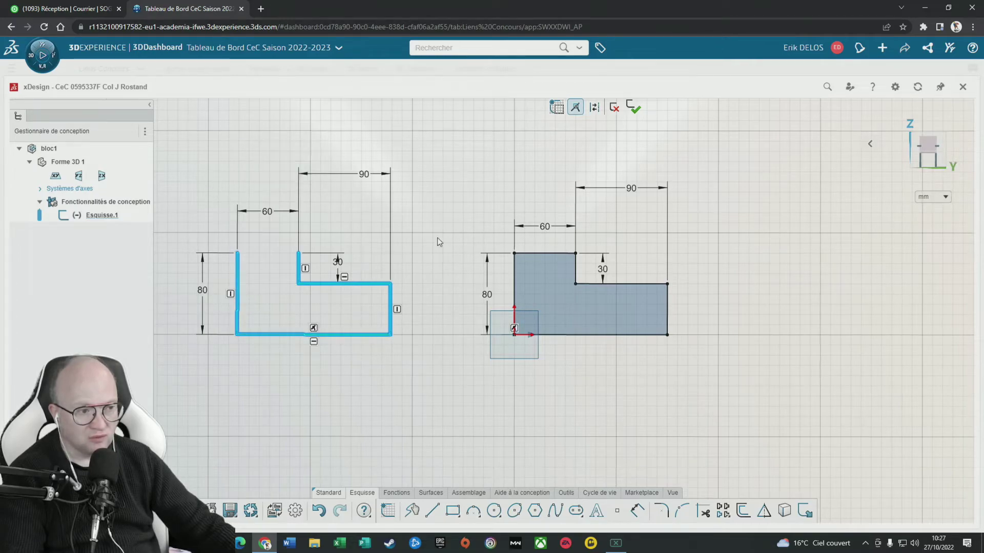
key("Delete")
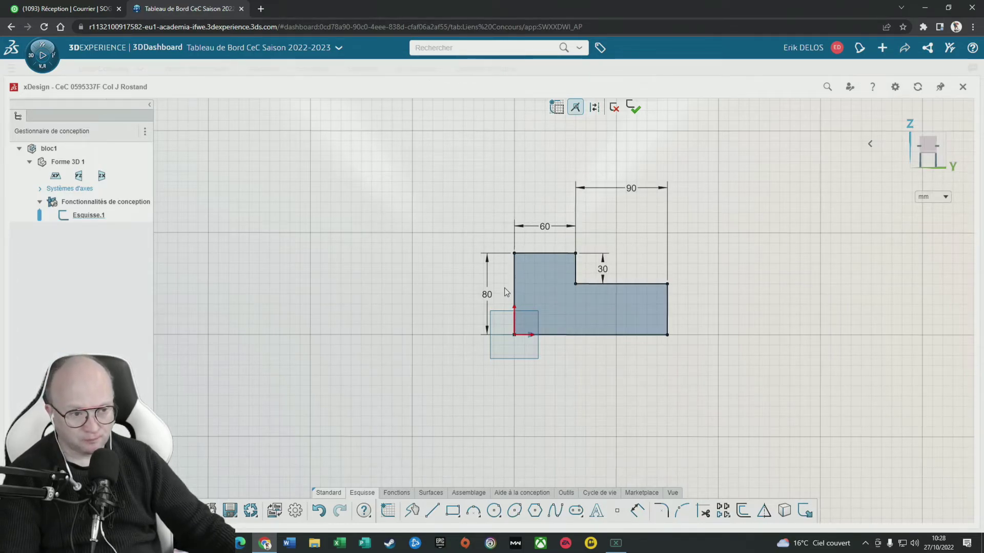
Finish the sketch and extrude the L-shaped profile as a blind (Borgne) solid with a distance of 120 mm.
left_click(635, 108)
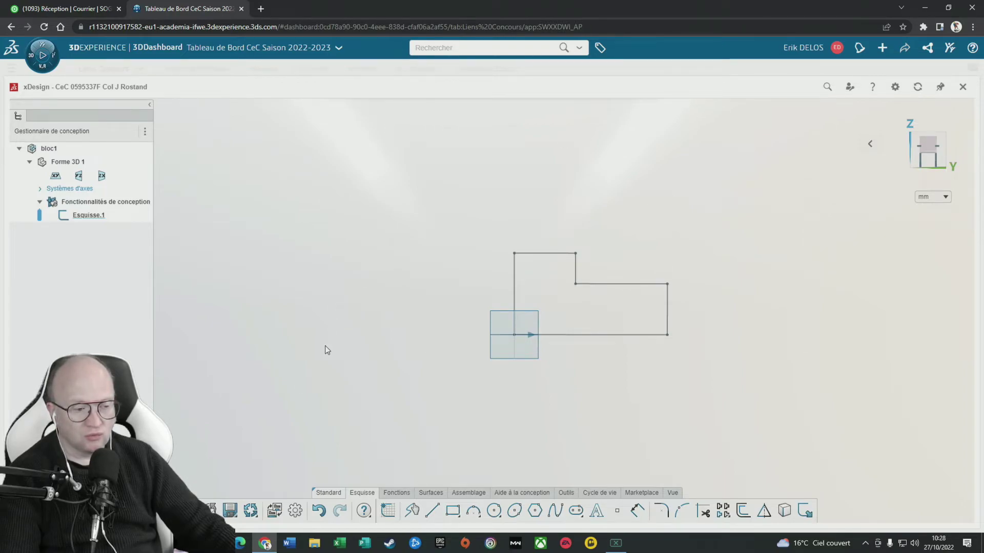
left_click(403, 495)
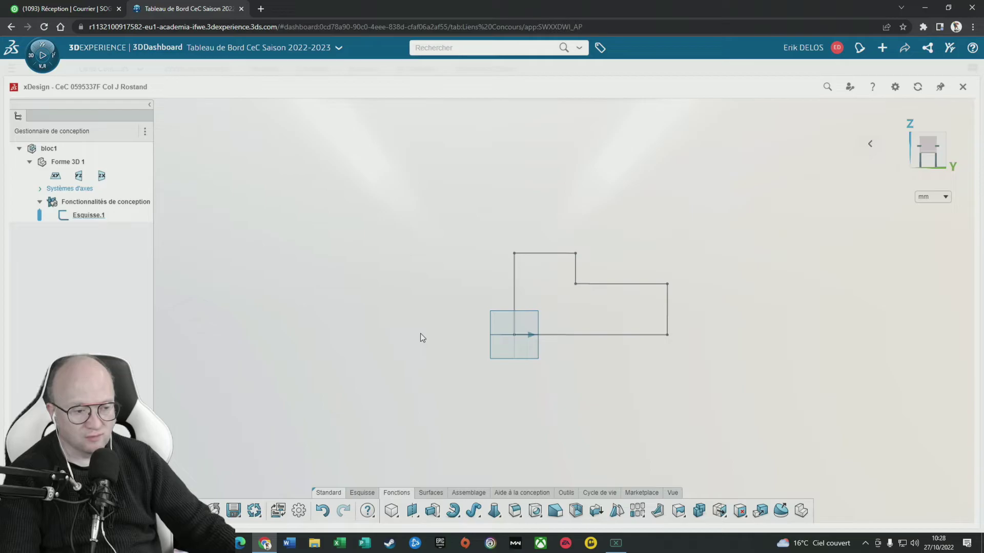
left_click(432, 510)
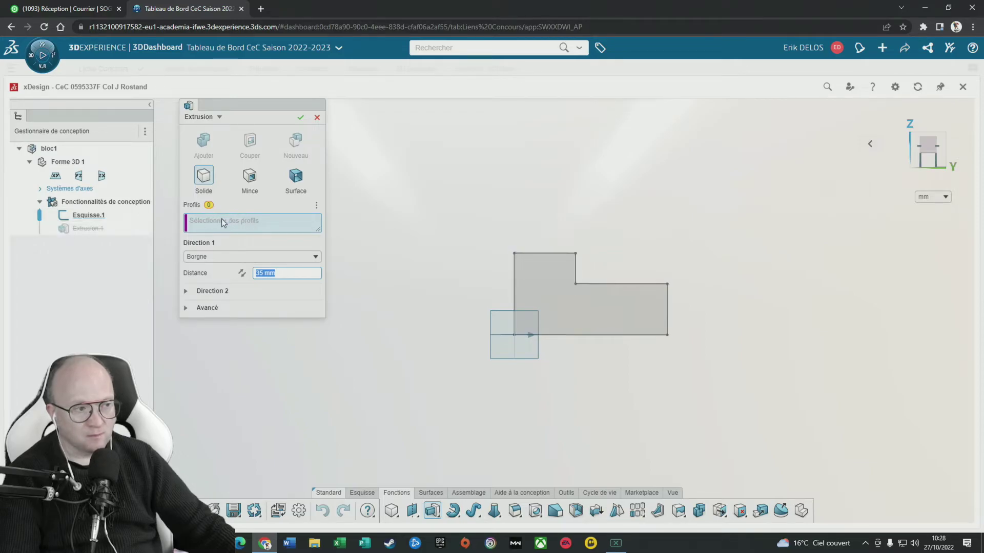
left_click(93, 217)
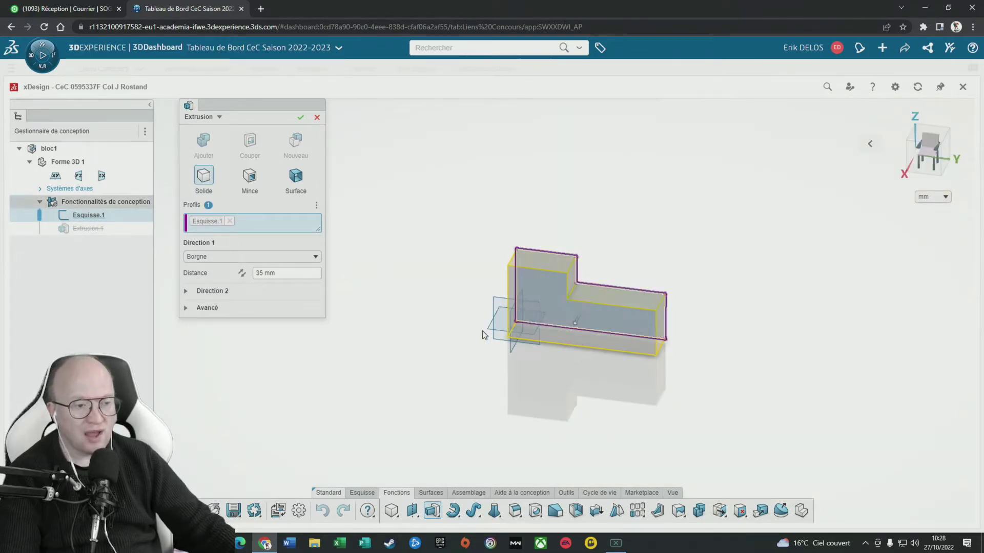
left_click(216, 260)
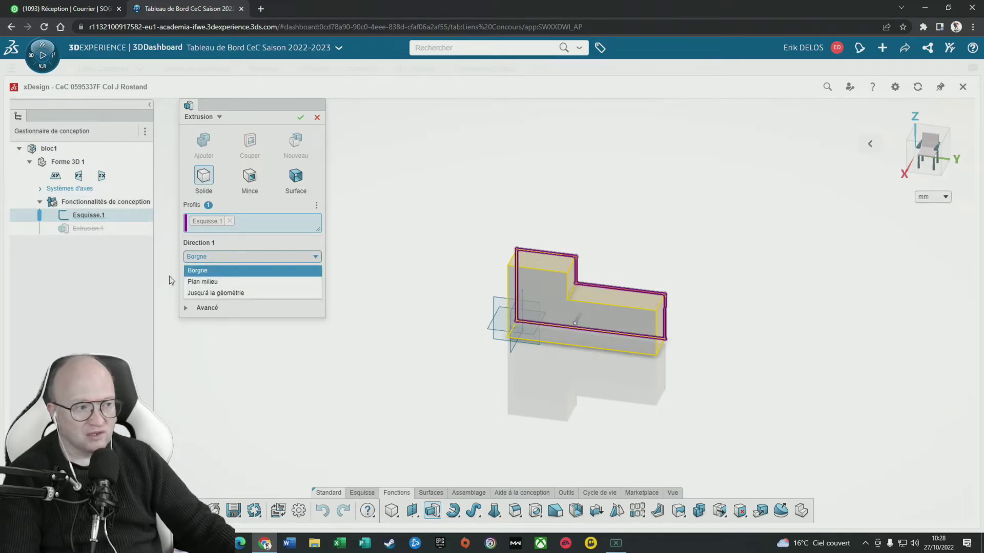
left_click(222, 256)
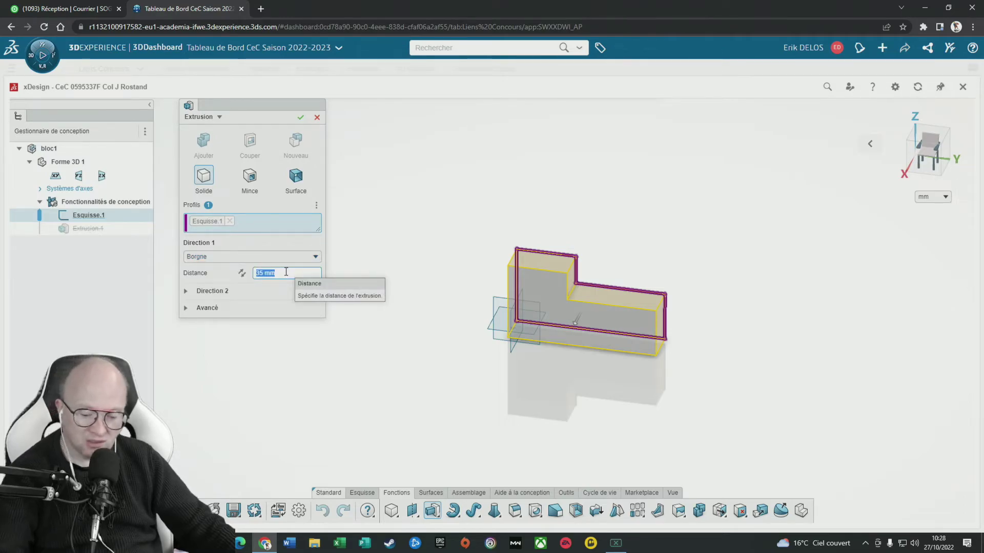
type("120")
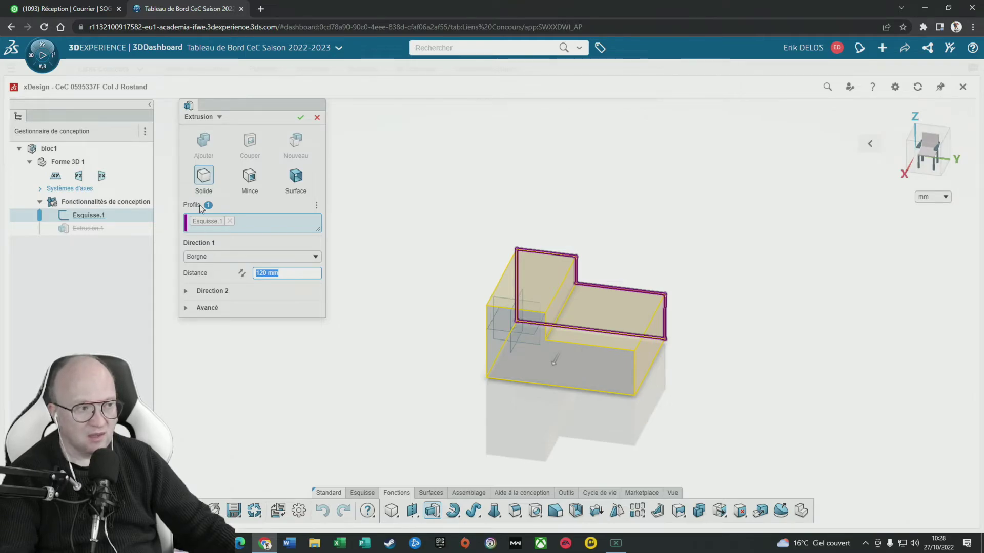
left_click(301, 118)
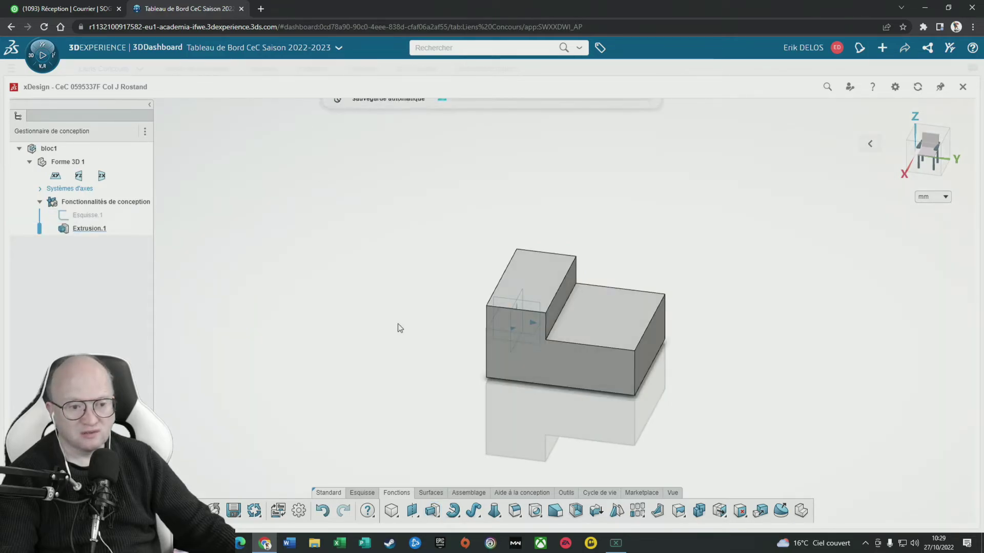
Start a sketch on the top face of the block's lower step and draw a circle about 39 mm in diameter on it.
scroll(558, 370, "up", 3)
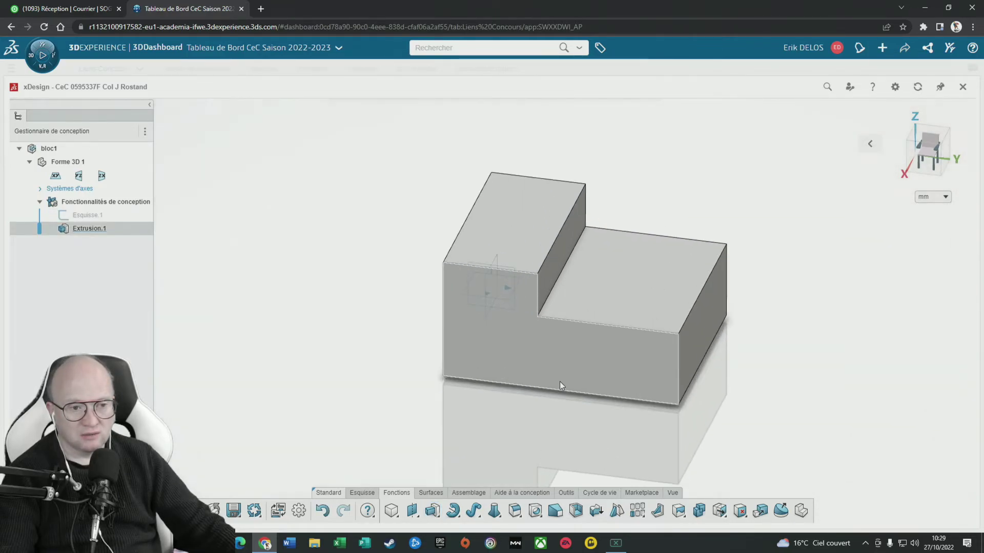
scroll(478, 358, "down", 3)
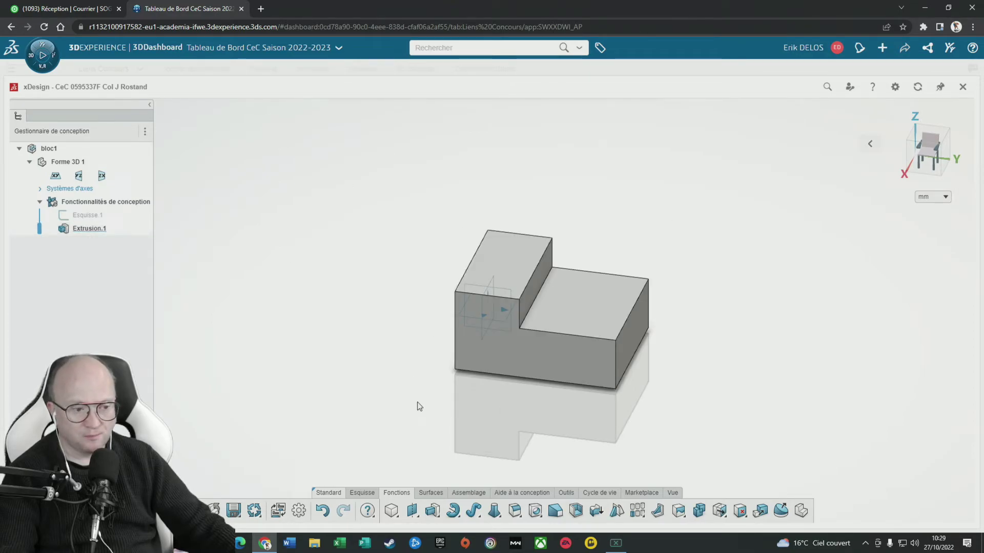
left_click(363, 494)
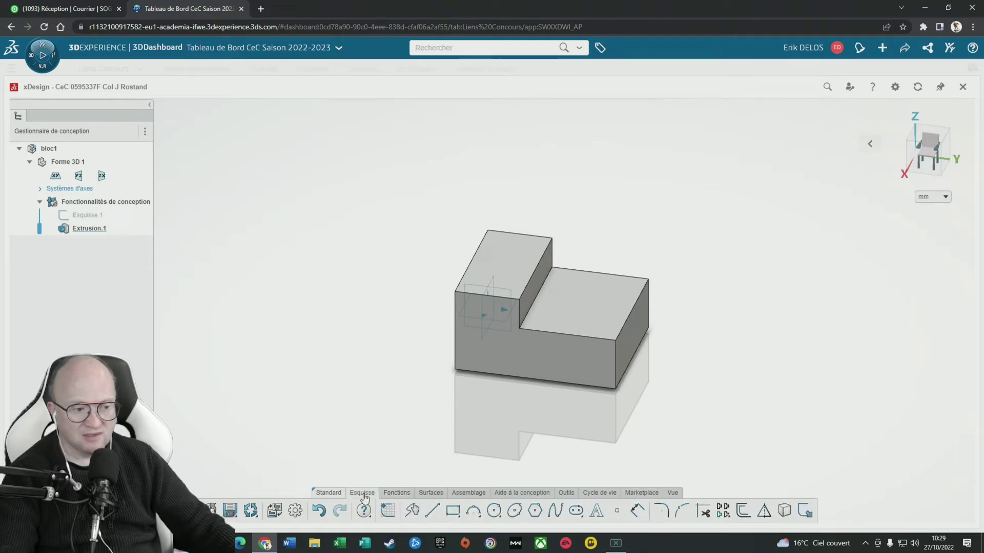
left_click(600, 295)
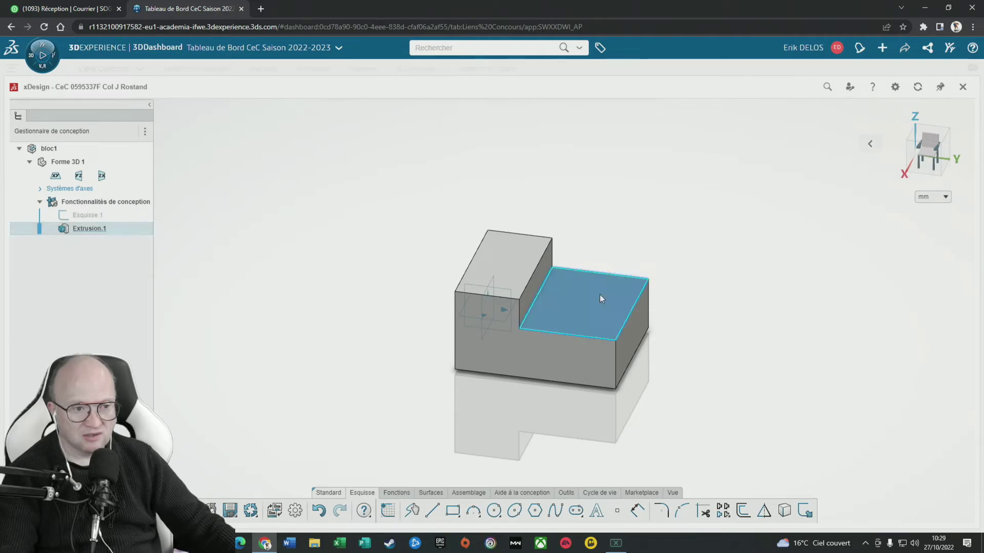
left_click(388, 511)
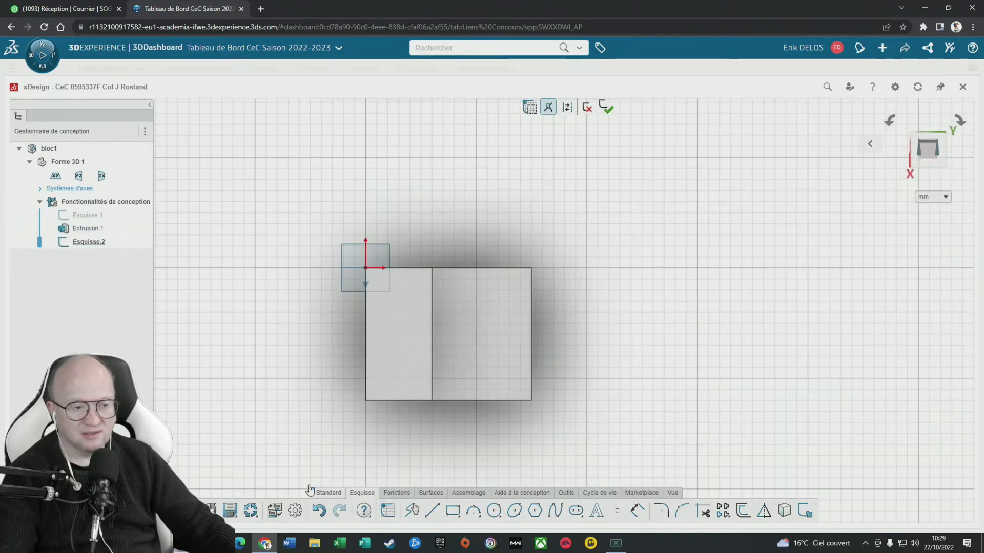
left_click(494, 511)
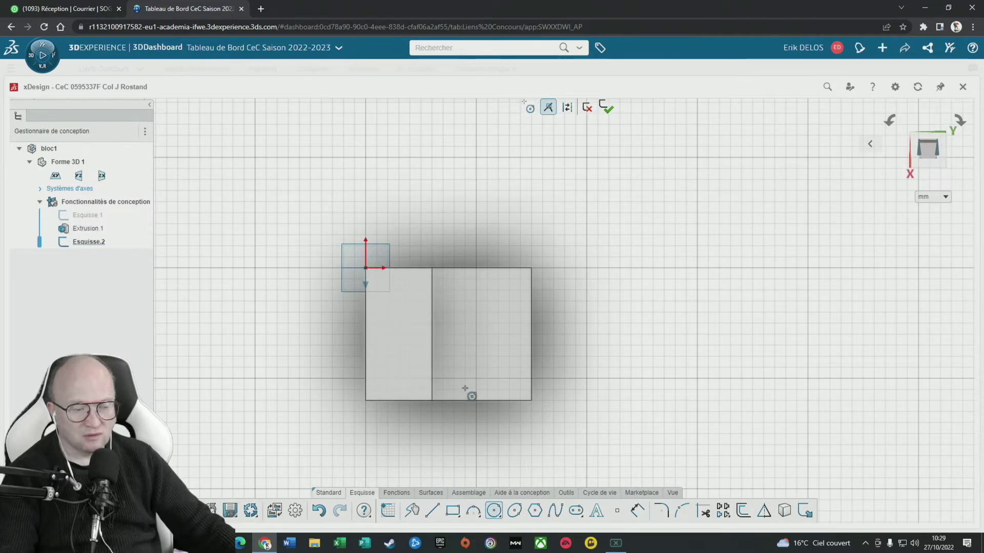
left_click(482, 334)
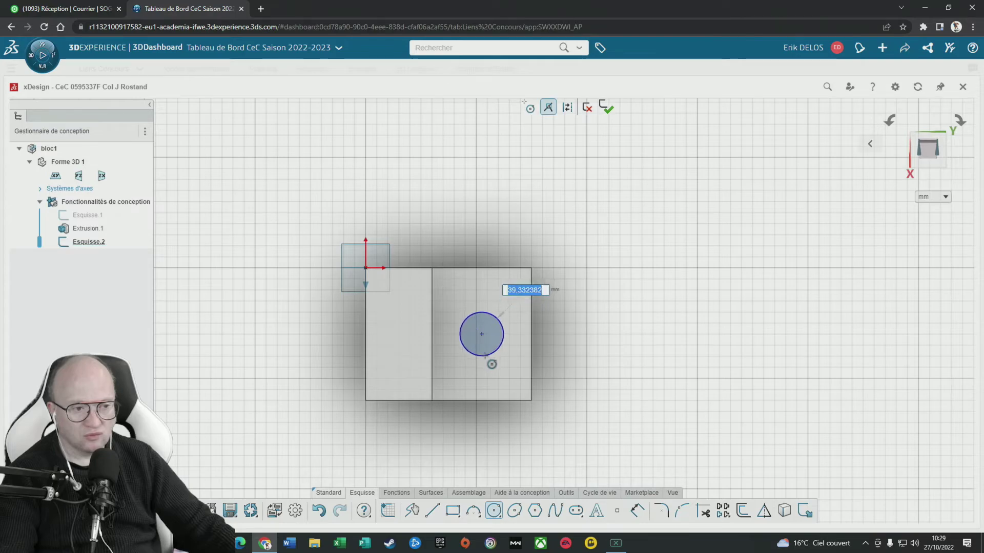
left_click(484, 355)
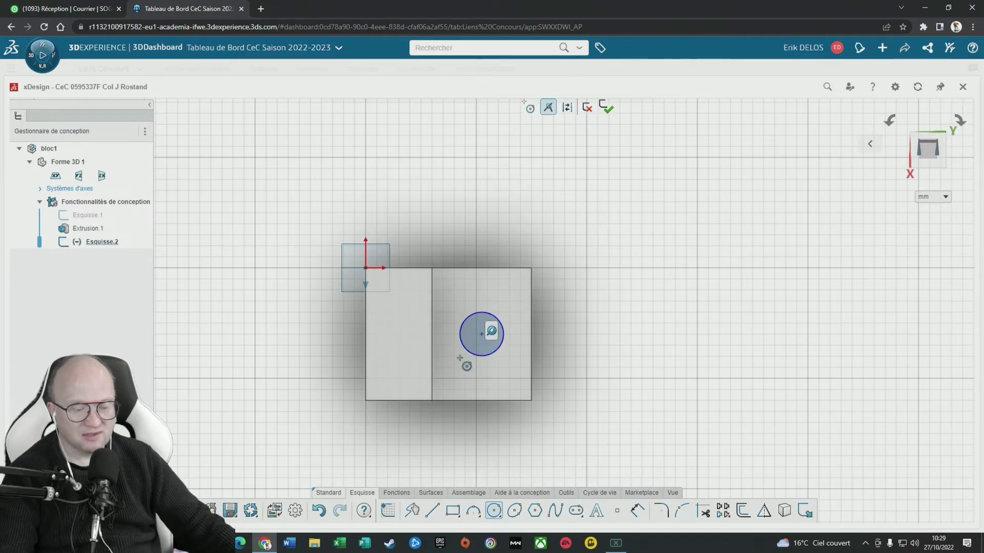
key("Escape")
Dimension the circle's diameter and set it to 20 mm.
left_click(637, 511)
left_click(496, 321)
left_click(501, 201)
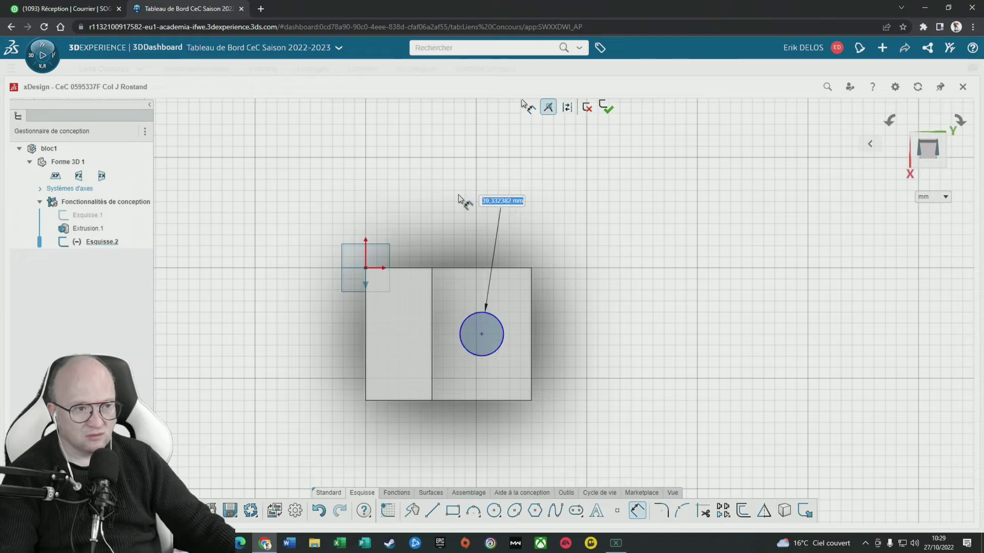
type("20")
key("Return")
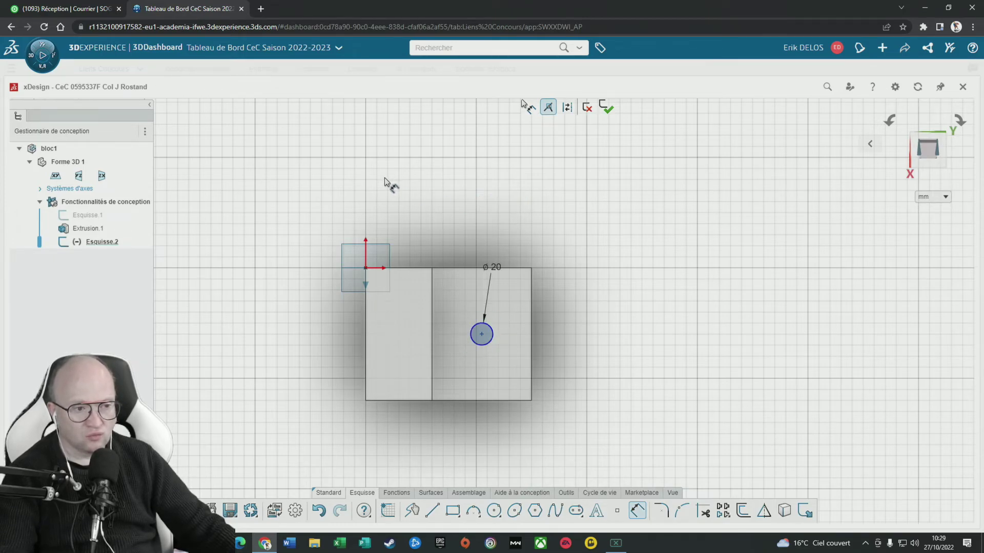
Dimension the distance along Y from the circle's centre to the lower step's outer edge and set it to 40 mm.
left_click(485, 339)
left_click(530, 401)
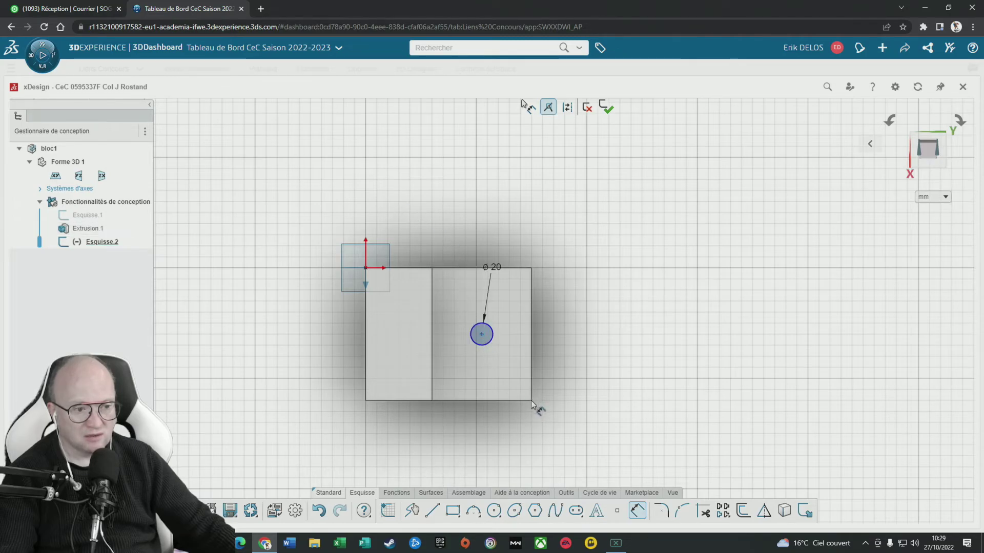
left_click(502, 442)
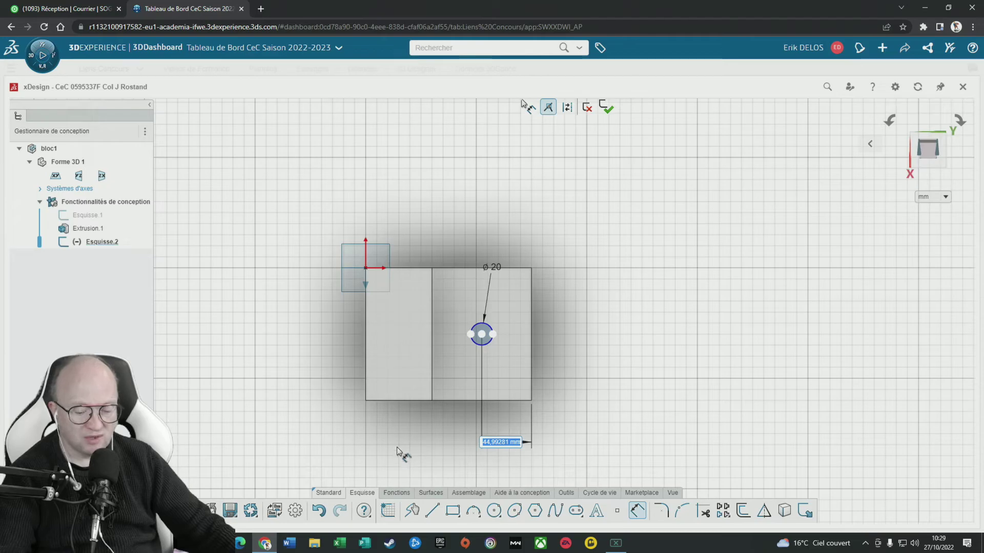
type("40")
key("Return")
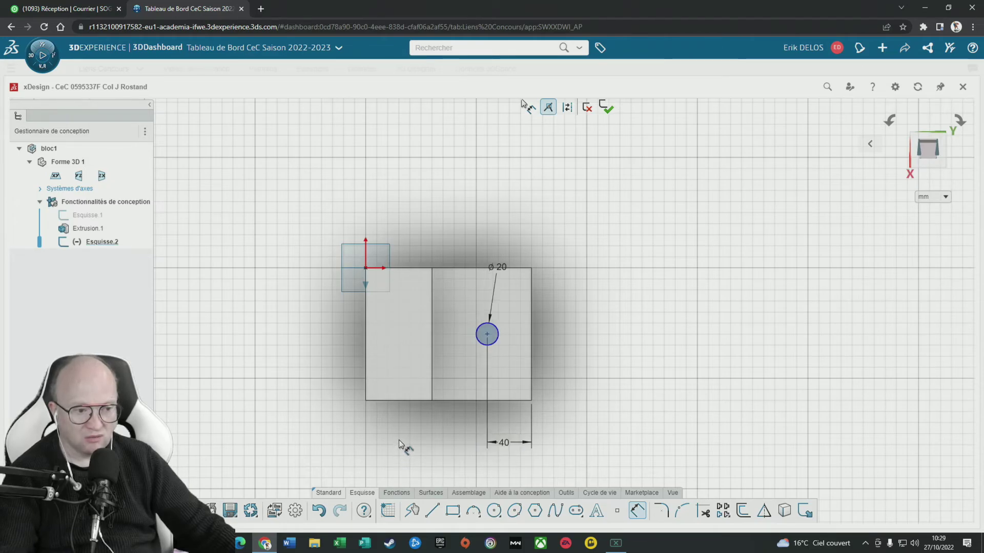
Dimension the distance along X from the circle's centre to the block edge on the origin side as 60 mm, and finish the sketch.
left_click(487, 335)
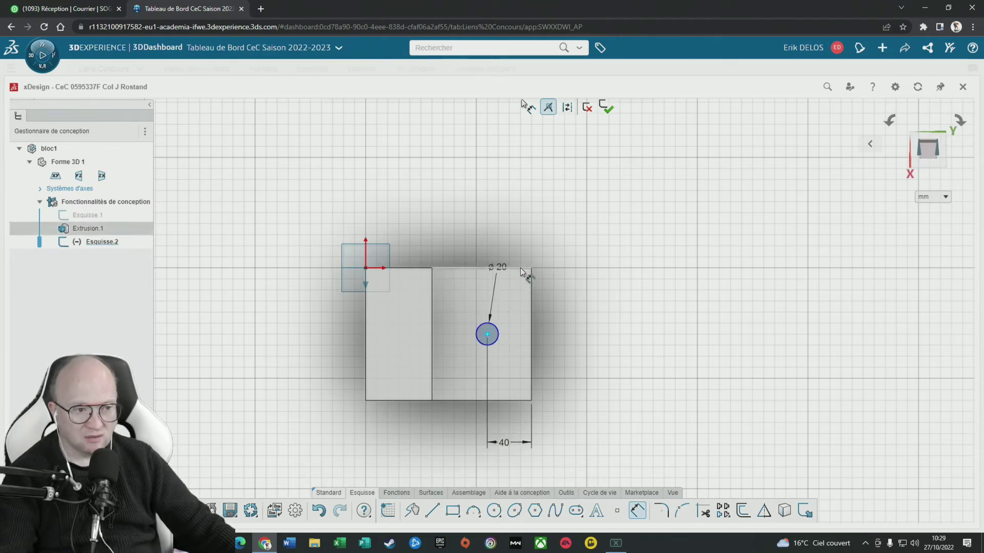
left_click(532, 268)
left_click(584, 313)
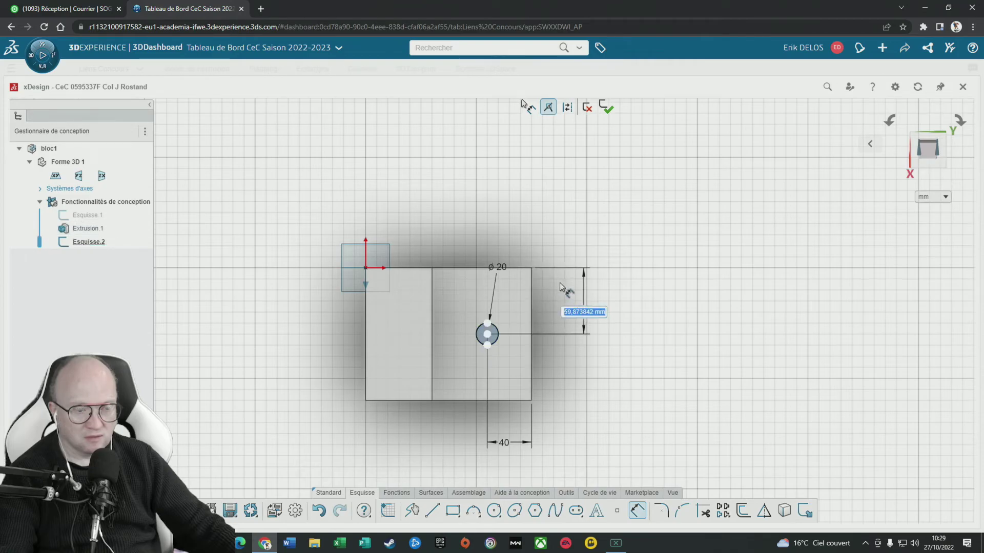
type("60")
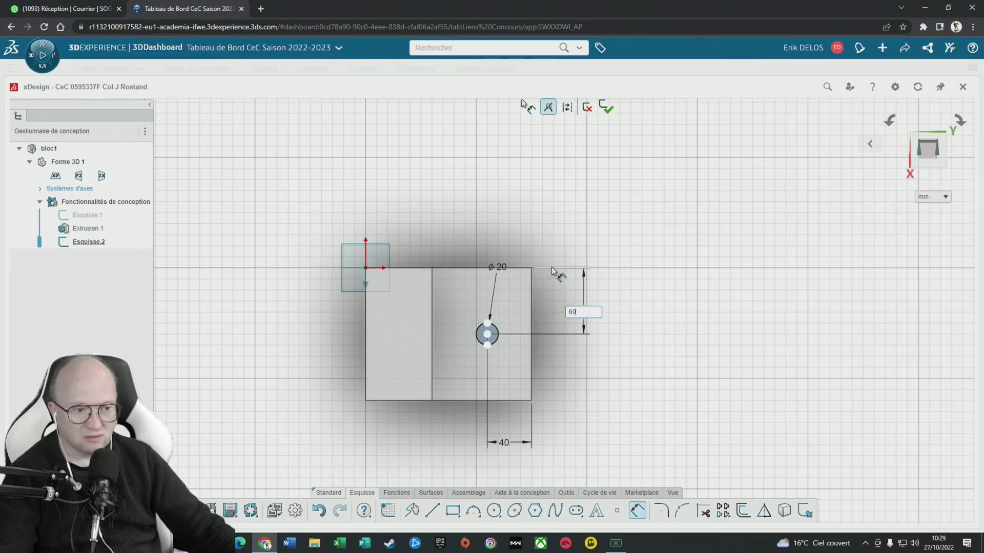
key("Return")
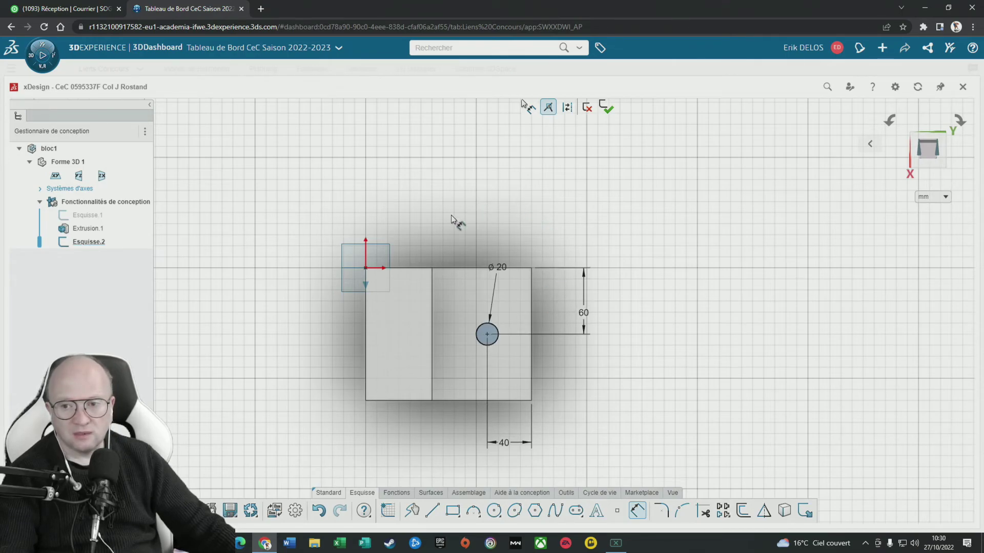
left_click(606, 108)
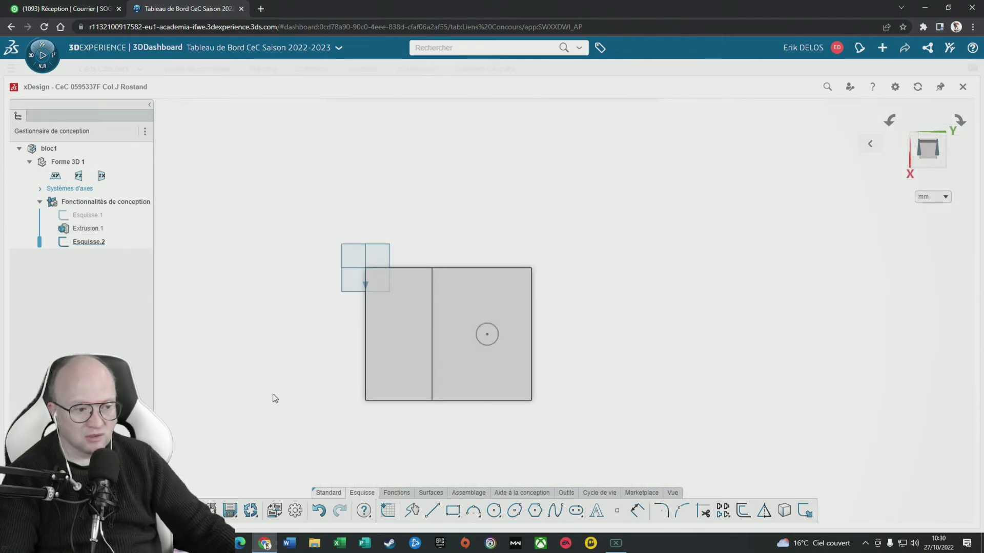
Cut the circle sketch Esquisse.2 through the lower step with an extruded cut using the Jusqu'au suivant end condition.
left_click(396, 493)
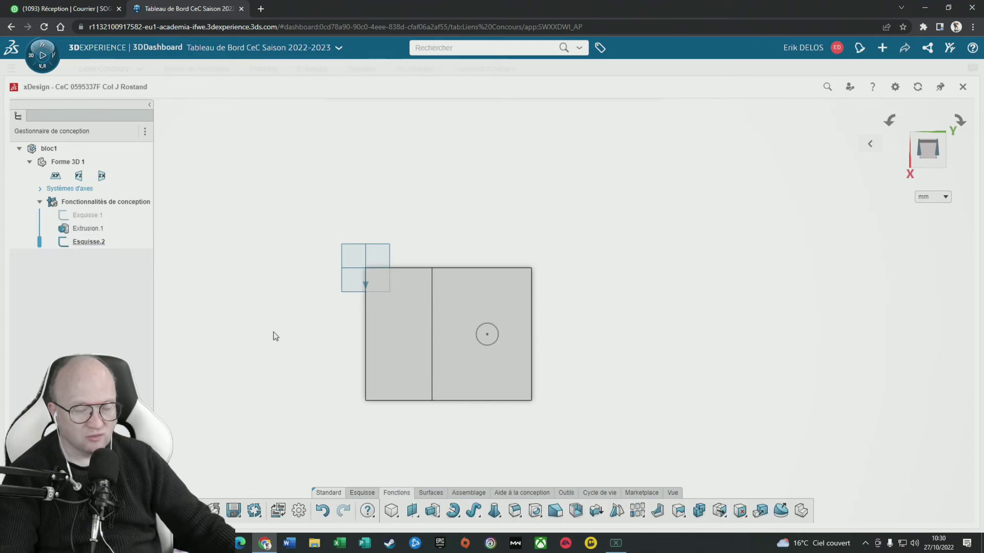
left_click(440, 521)
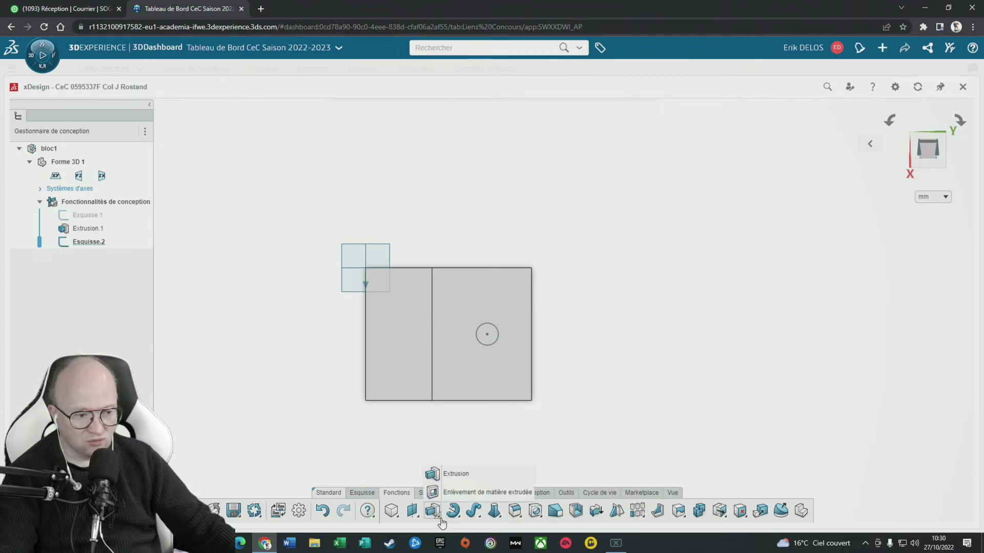
left_click(476, 493)
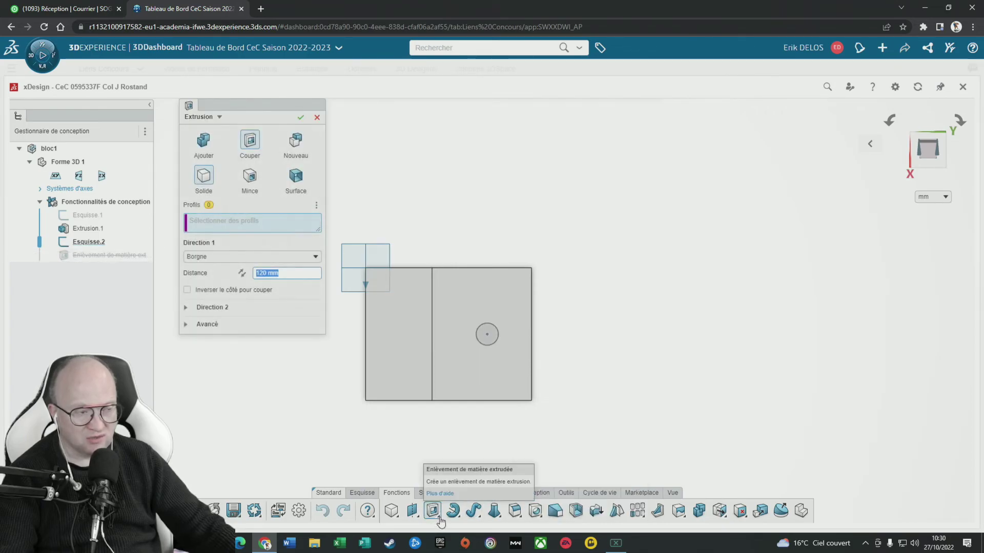
left_click(89, 243)
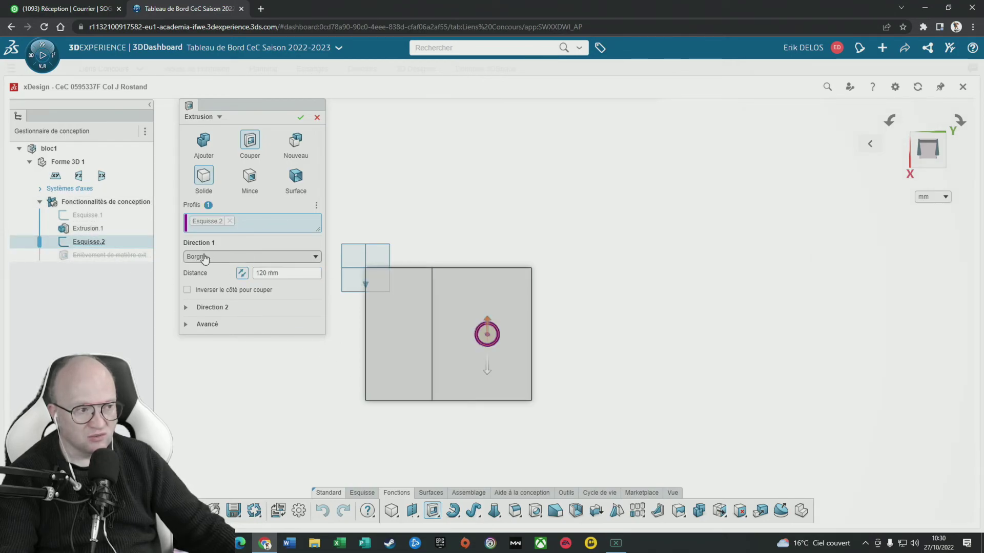
left_click(262, 256)
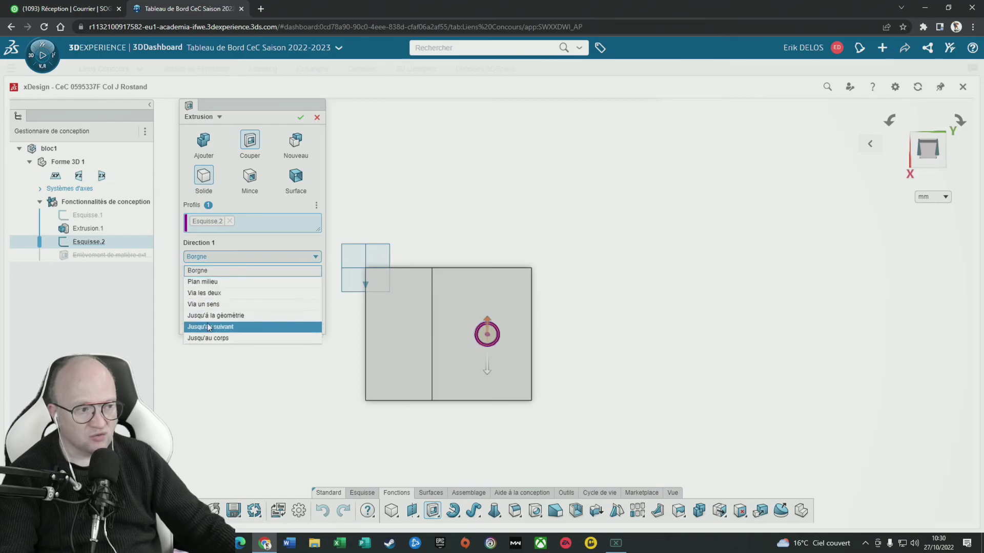
left_click(207, 324)
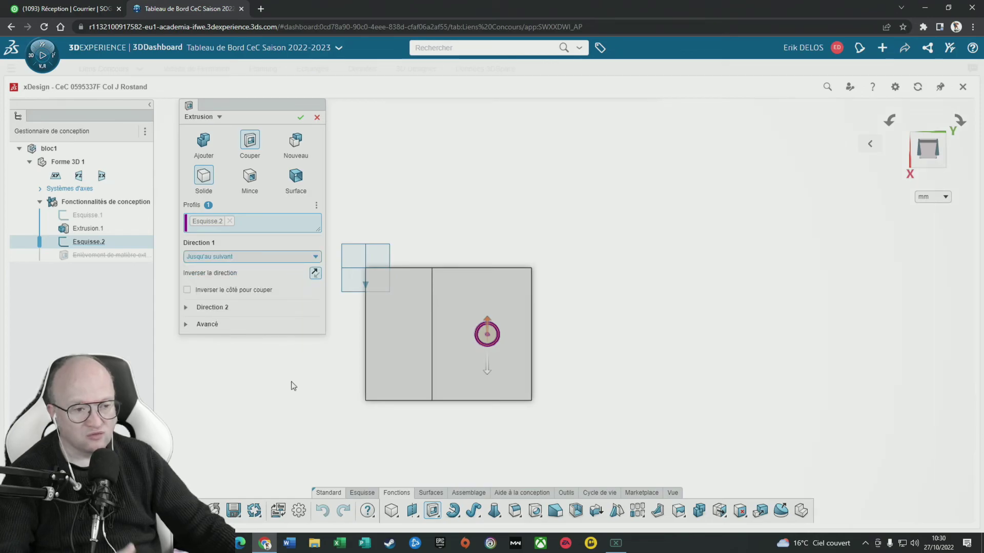
left_click(301, 119)
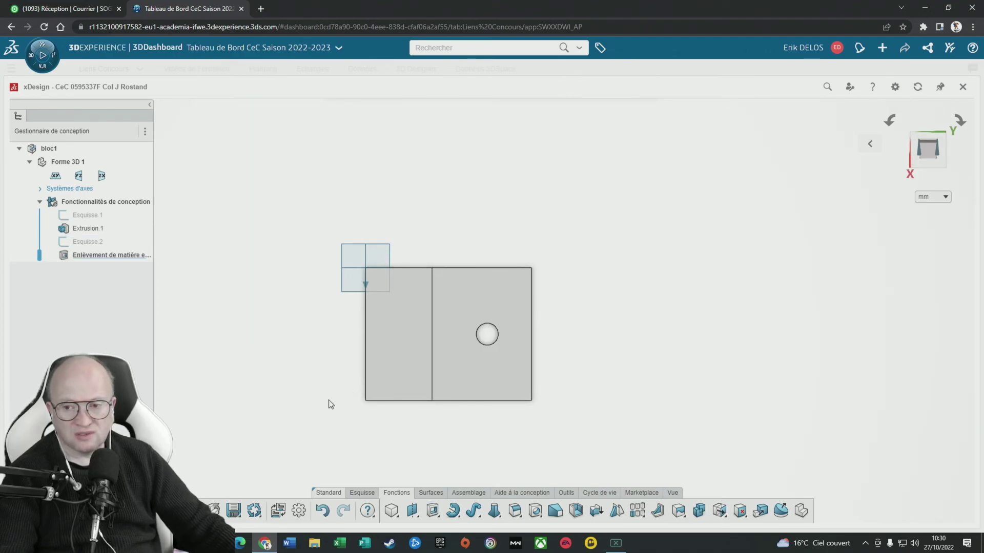
Examine the block and its round hole from an angled view, both close up and from farther away.
middle_click_drag(322, 398, 279, 351)
middle_click_drag(599, 416, 494, 266)
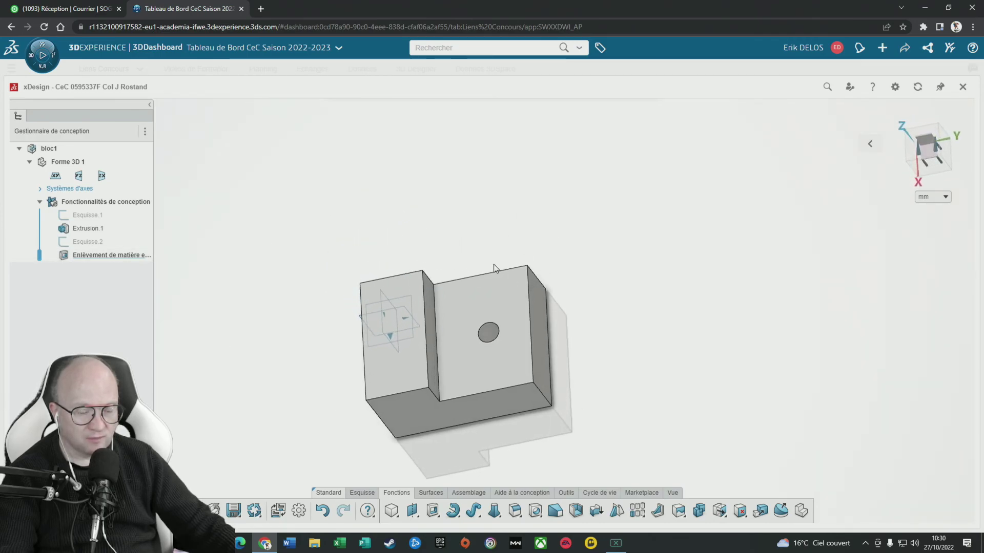
scroll(478, 367, "down", 3)
scroll(479, 367, "up", 4)
scroll(479, 366, "up", 5)
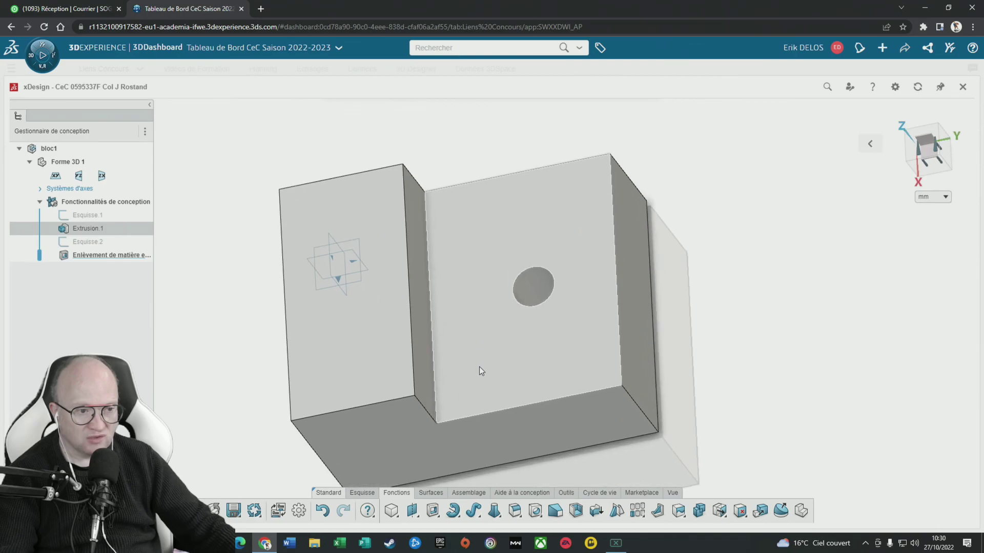
scroll(478, 366, "down", 4)
scroll(479, 366, "up", 2)
scroll(479, 366, "down", 4)
scroll(338, 360, "down", 3)
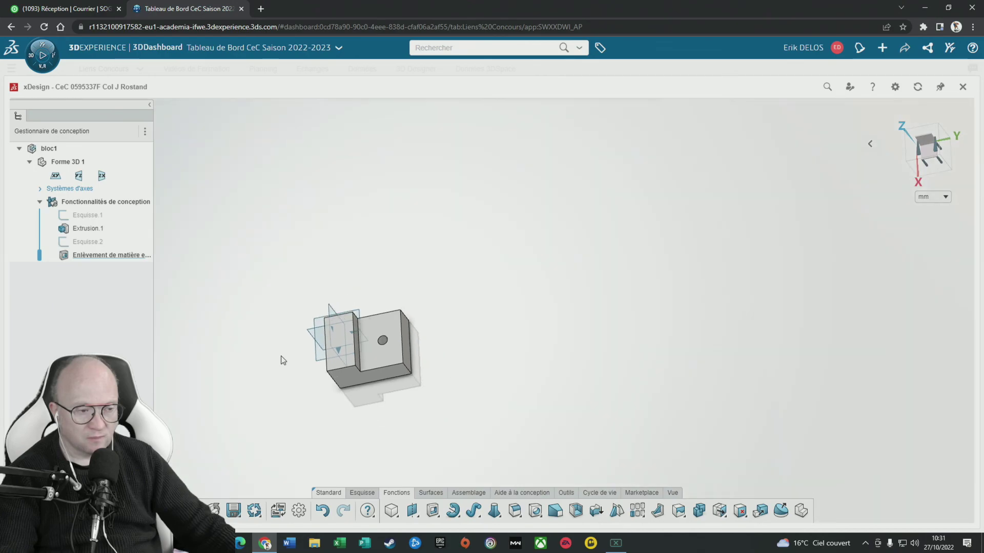
scroll(281, 358, "up", 3)
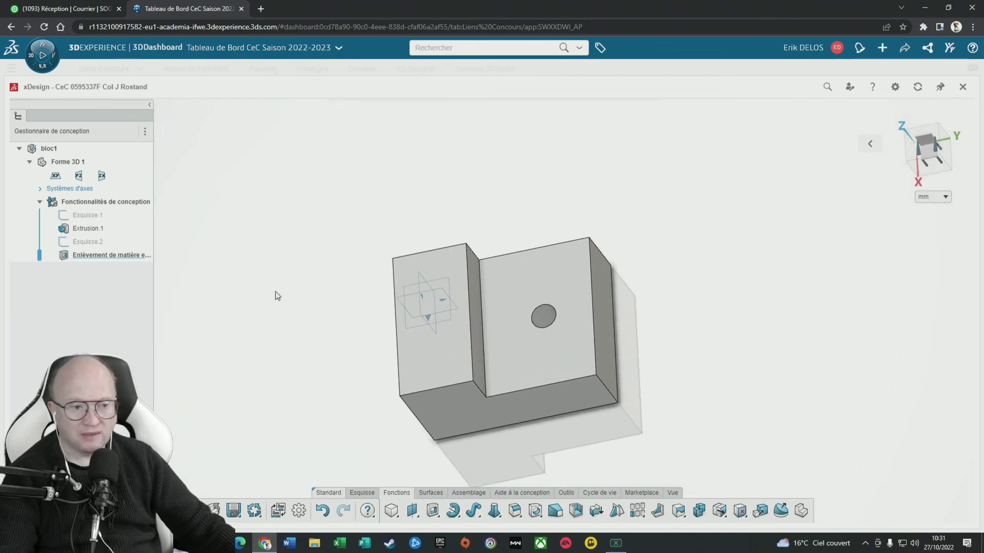